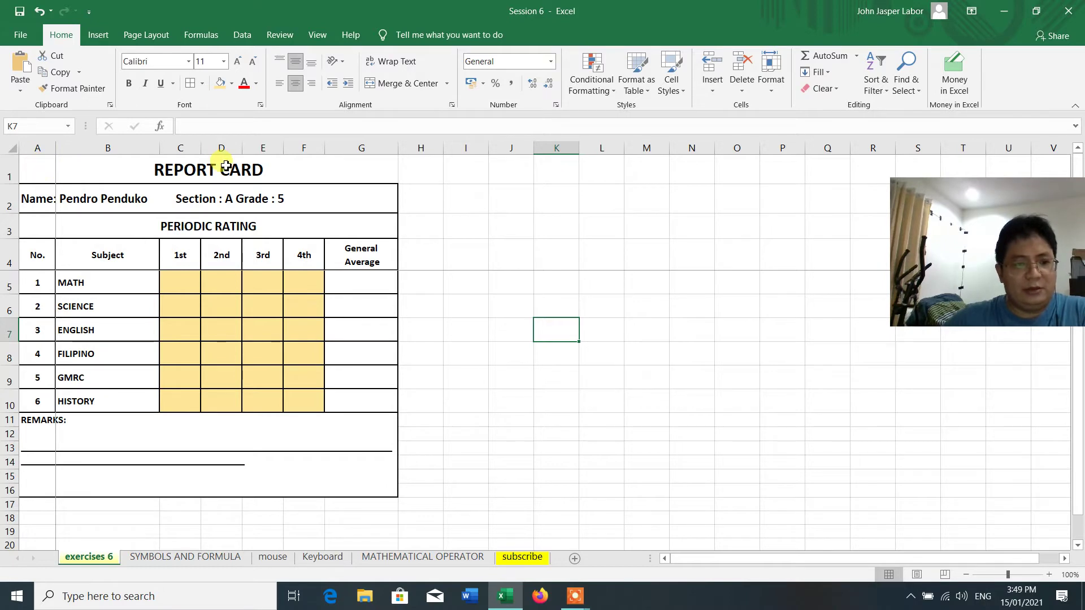
# Examine the report card layout, including its title, student details line and rating table down to the remarks area
pyautogui.moveTo(220, 164); pyautogui.dragTo(225, 487)
pyautogui.click(83, 168)
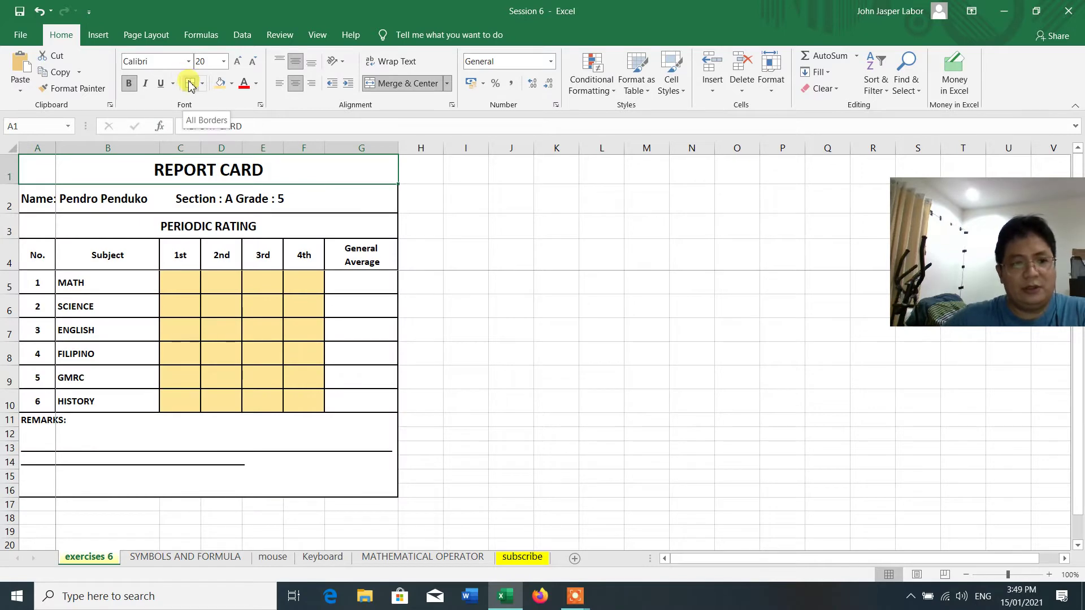
pyautogui.moveTo(277, 169); pyautogui.dragTo(274, 472)
pyautogui.click(520, 351)
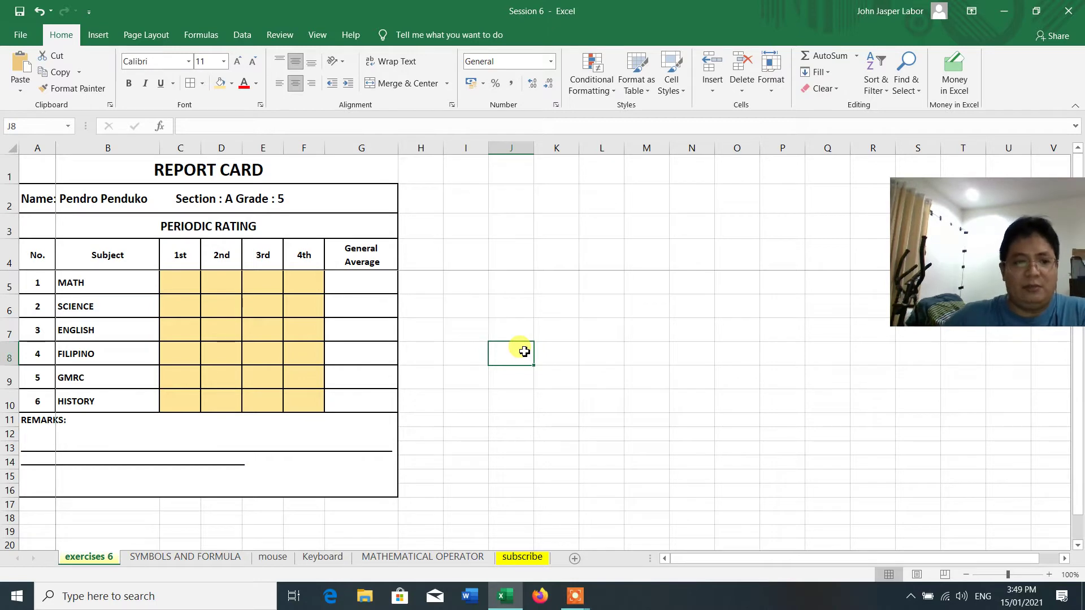
pyautogui.moveTo(320, 189); pyautogui.dragTo(314, 472)
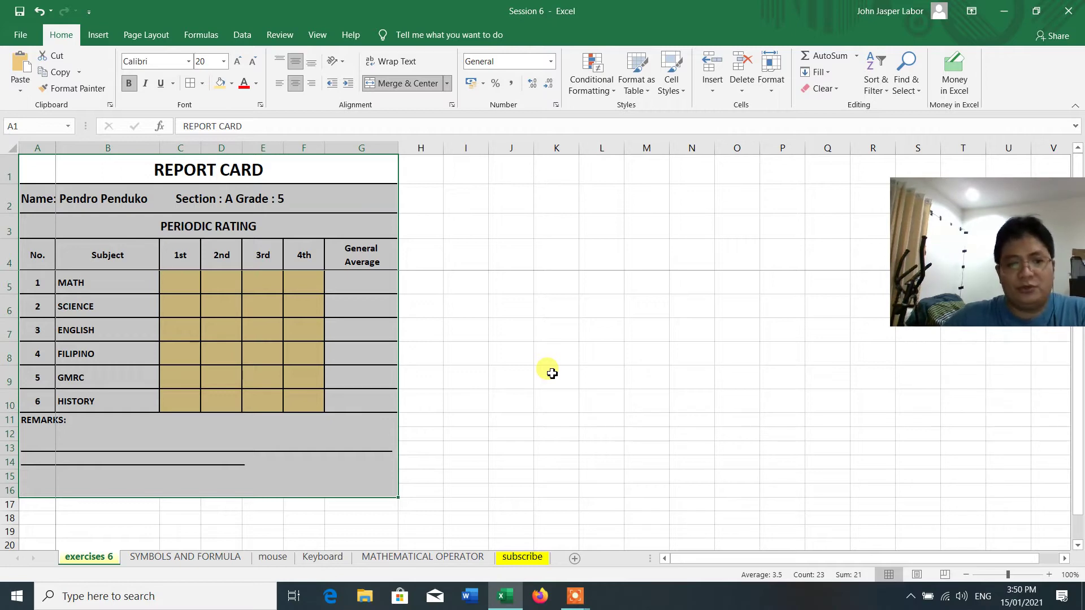
pyautogui.moveTo(350, 170); pyautogui.dragTo(351, 473)
pyautogui.click(493, 339)
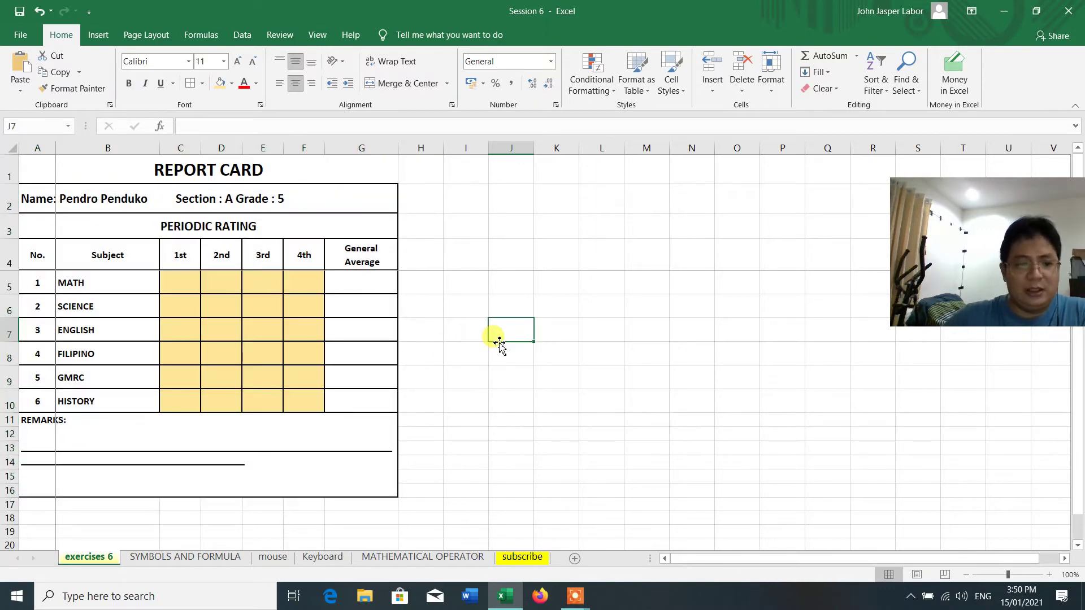
pyautogui.moveTo(351, 165); pyautogui.dragTo(339, 473)
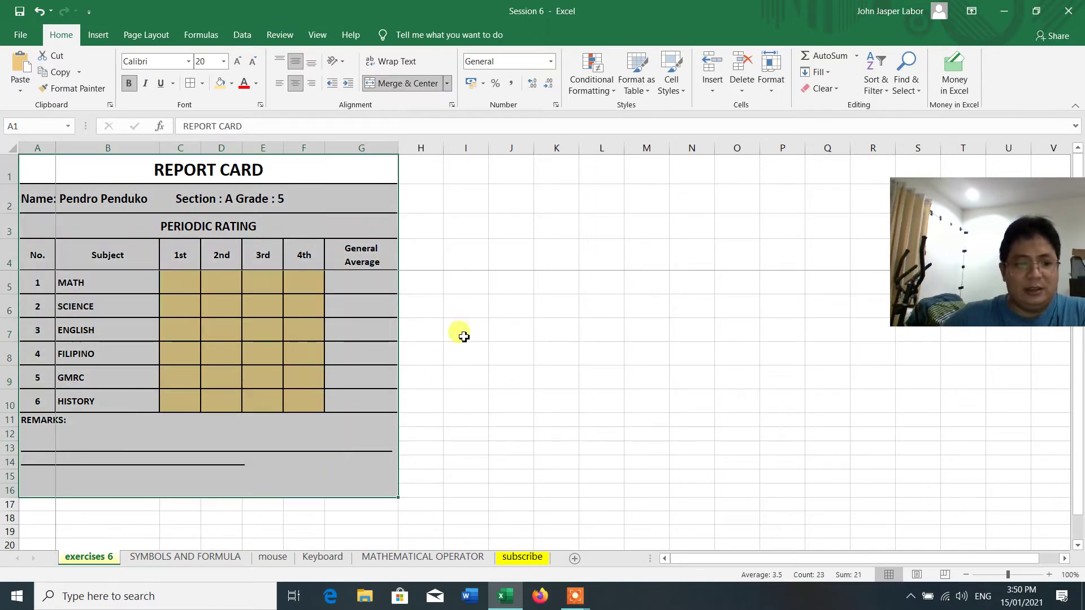
pyautogui.click(478, 307)
pyautogui.moveTo(334, 171); pyautogui.dragTo(336, 449)
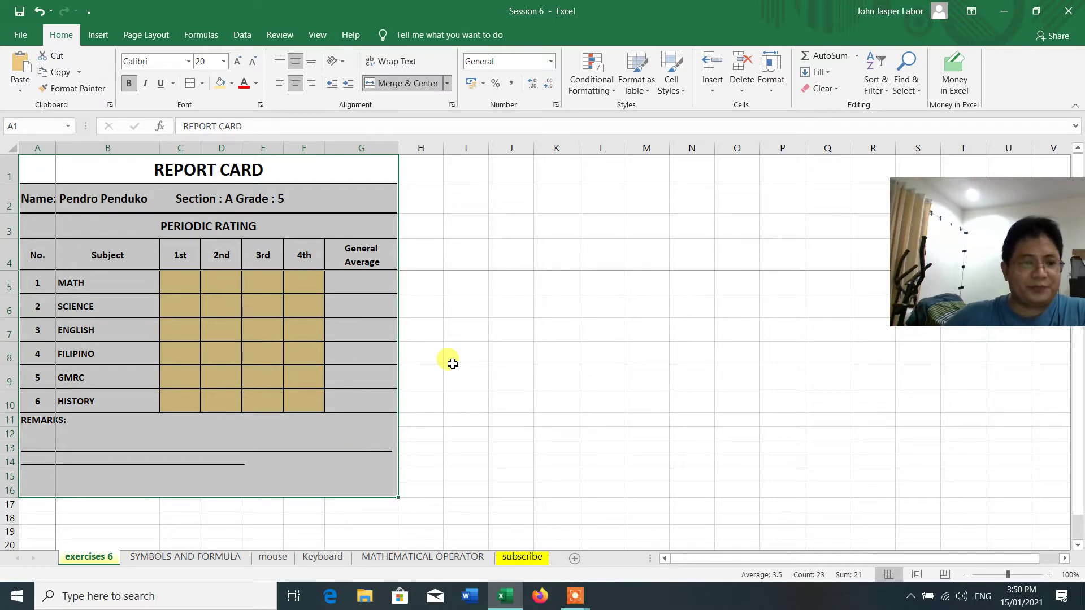
pyautogui.click(294, 170)
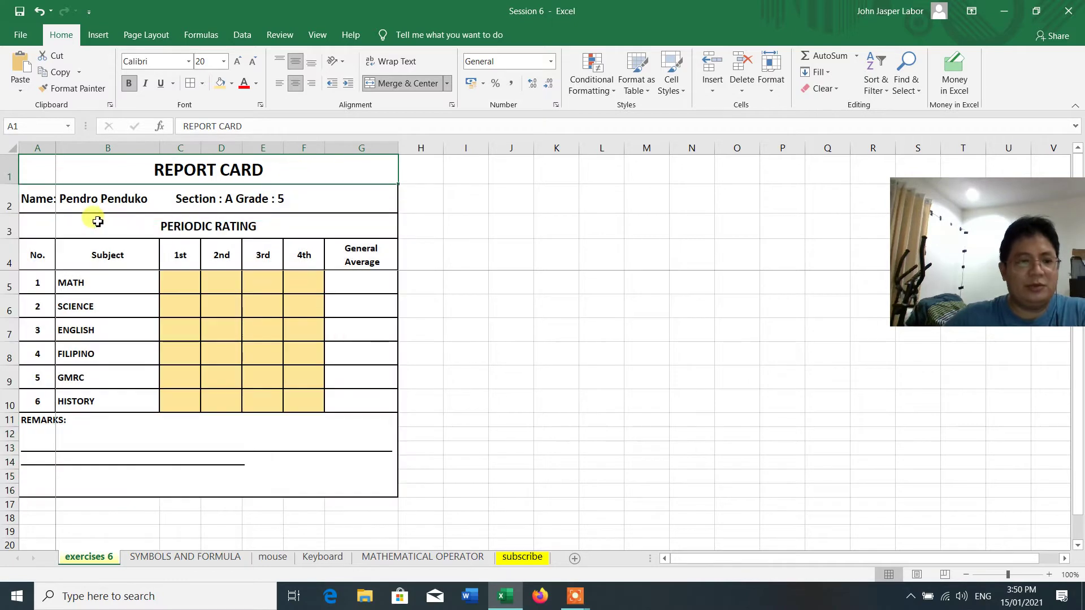
pyautogui.doubleClick(240, 200)
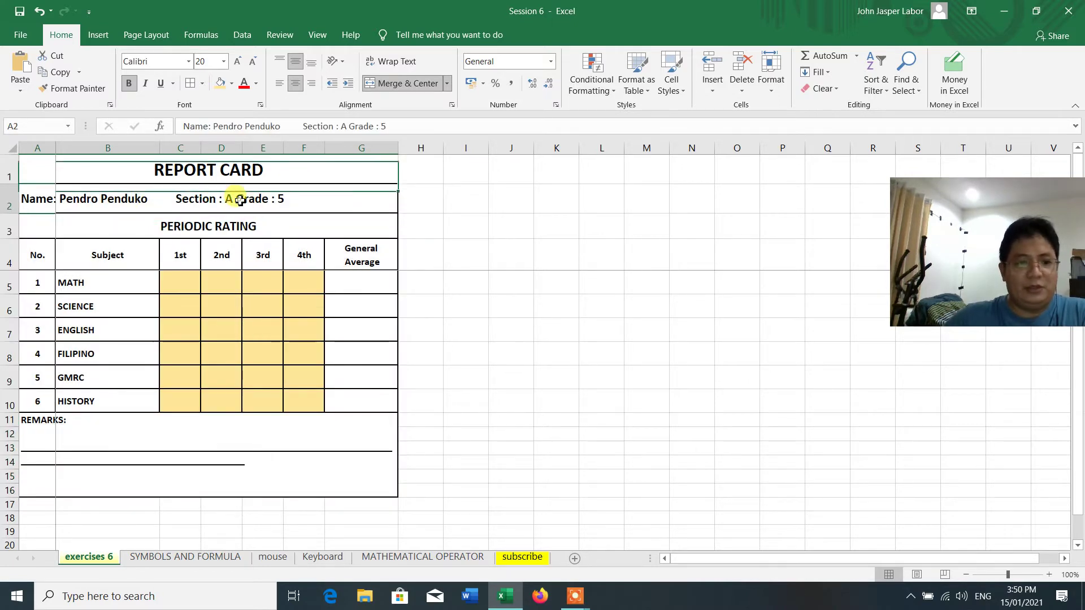
pyautogui.click(317, 305)
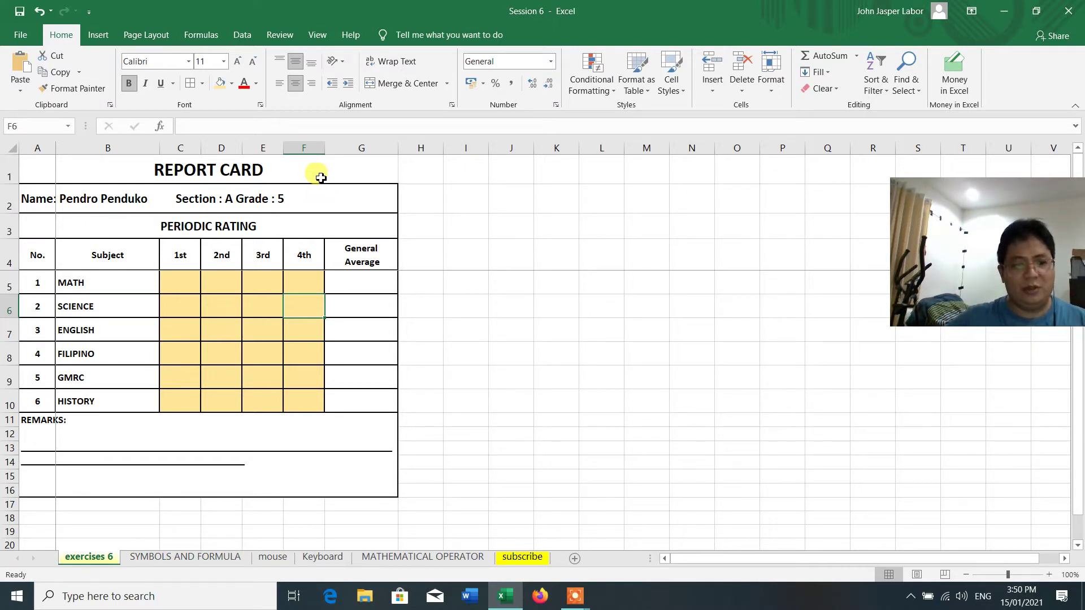
pyautogui.moveTo(317, 165); pyautogui.dragTo(327, 472)
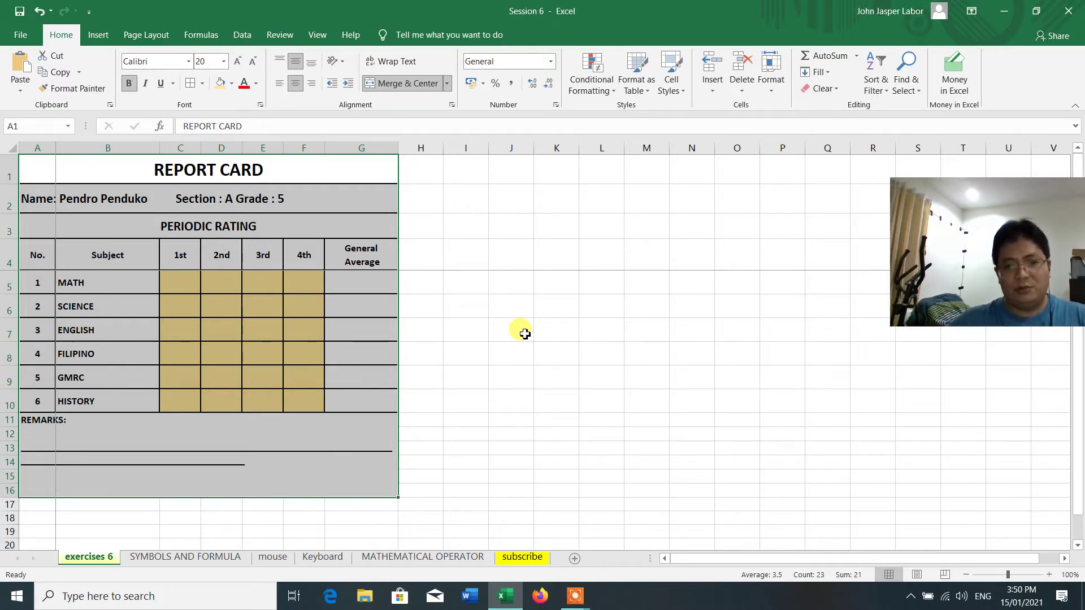
pyautogui.click(474, 207)
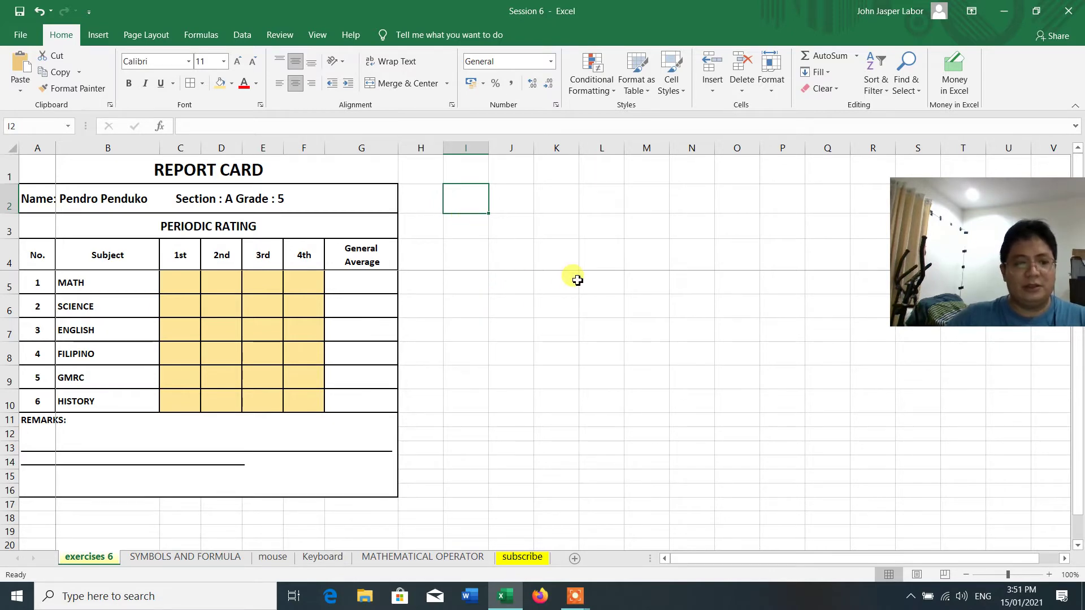
# Review the listed subjects from MATH to HISTORY and the remarks section of the report card
pyautogui.click(97, 285)
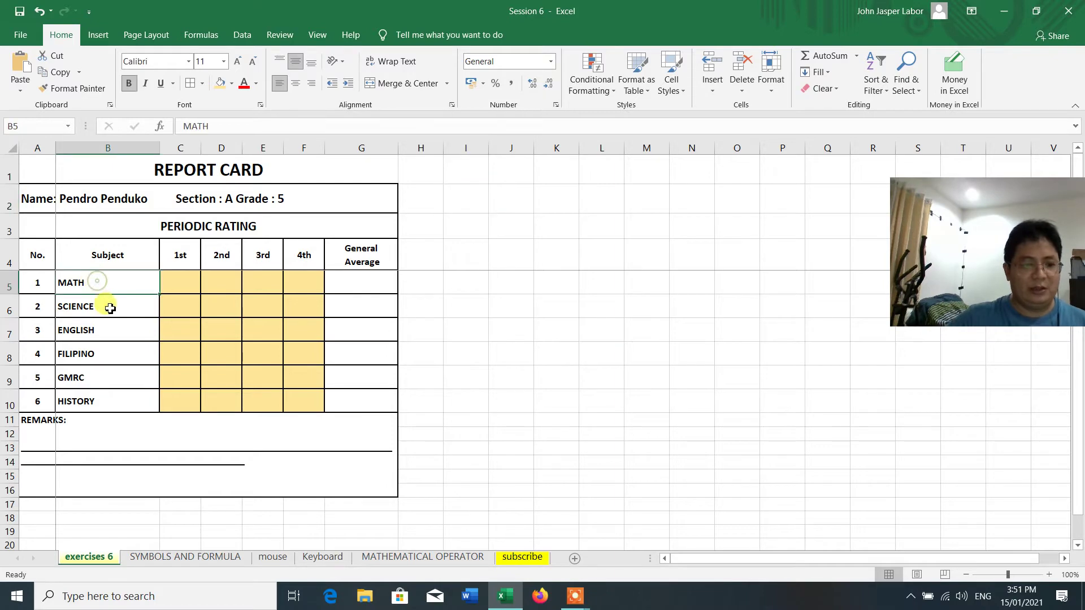
pyautogui.click(109, 307)
pyautogui.click(110, 333)
pyautogui.click(110, 352)
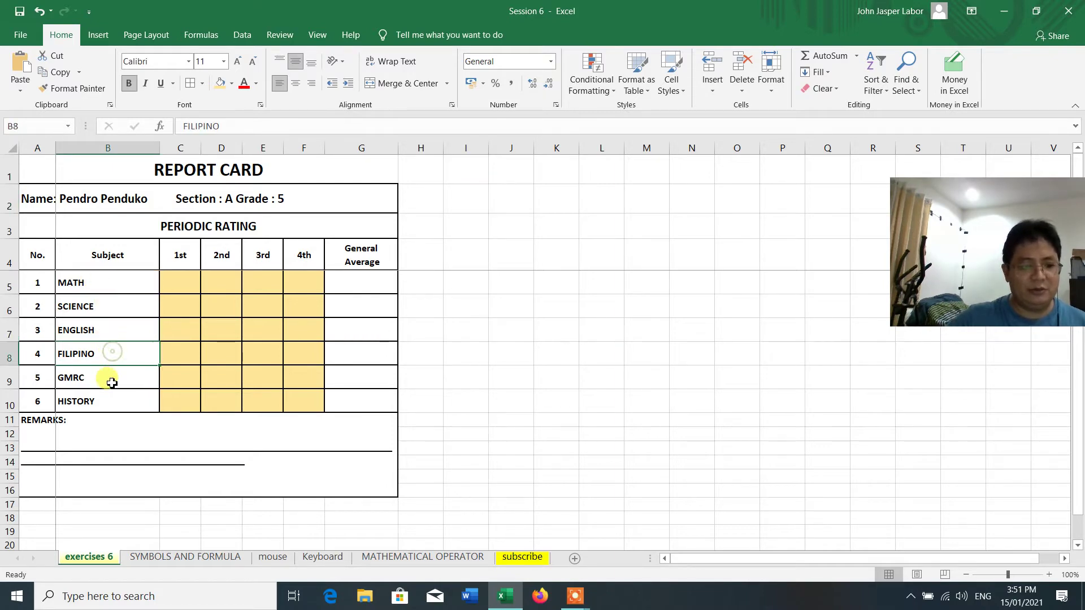
pyautogui.click(107, 378)
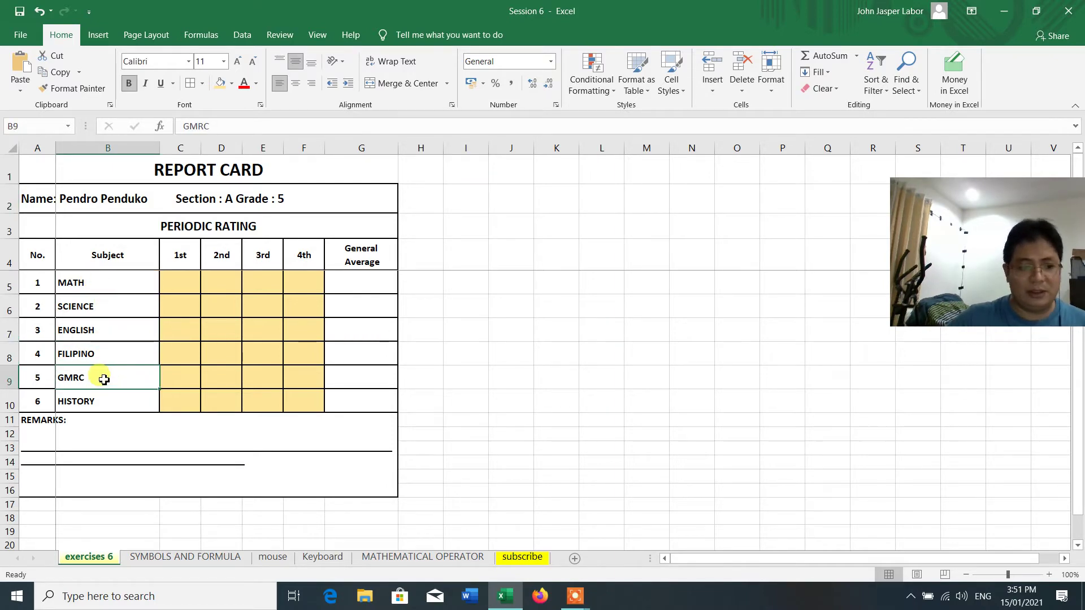
pyautogui.click(114, 404)
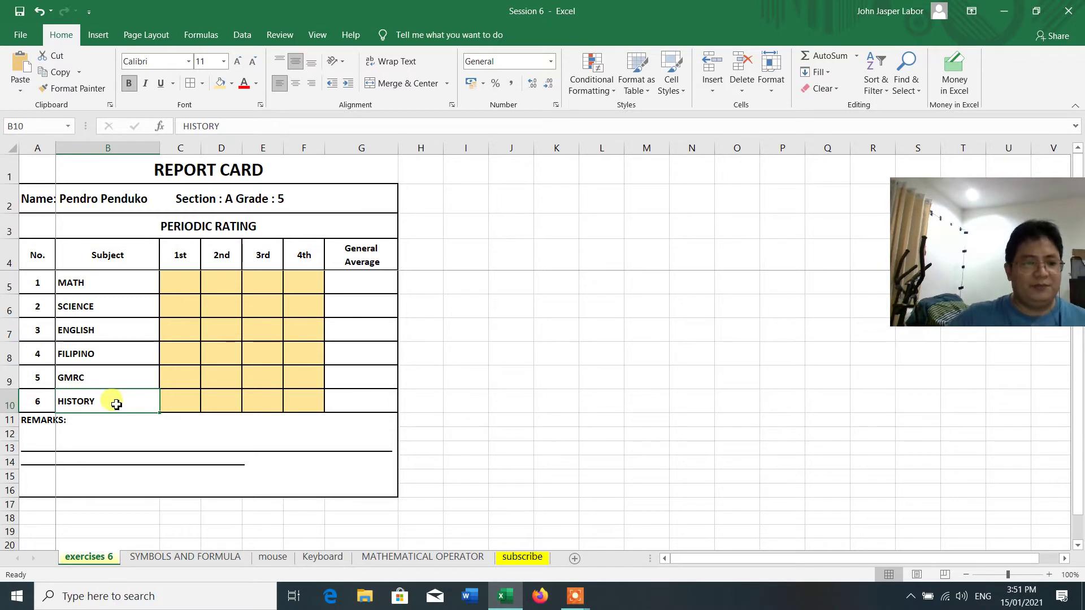
pyautogui.moveTo(126, 281); pyautogui.dragTo(122, 402)
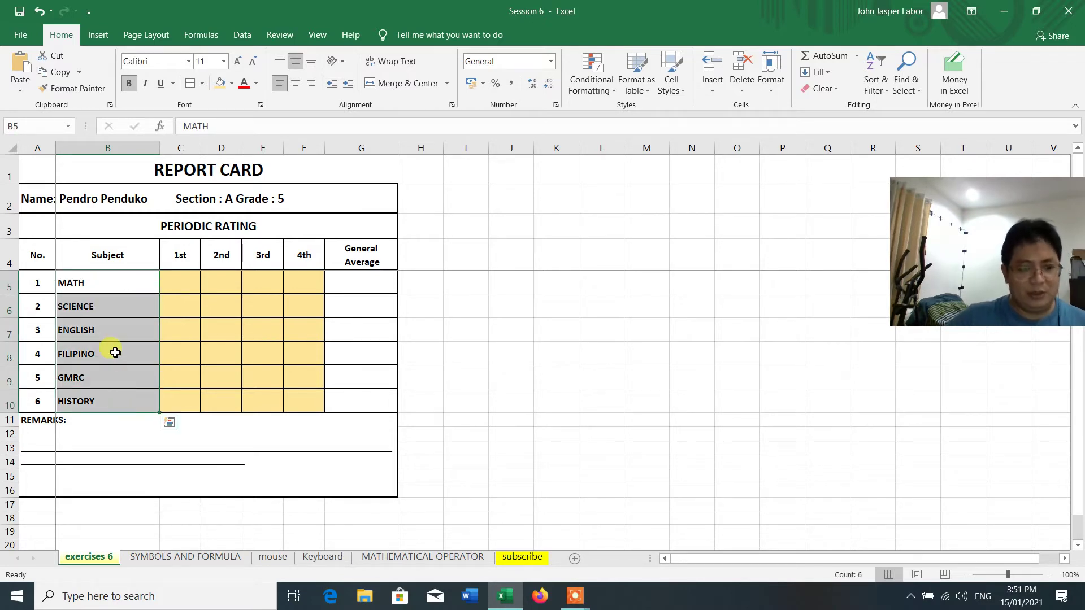
pyautogui.click(161, 438)
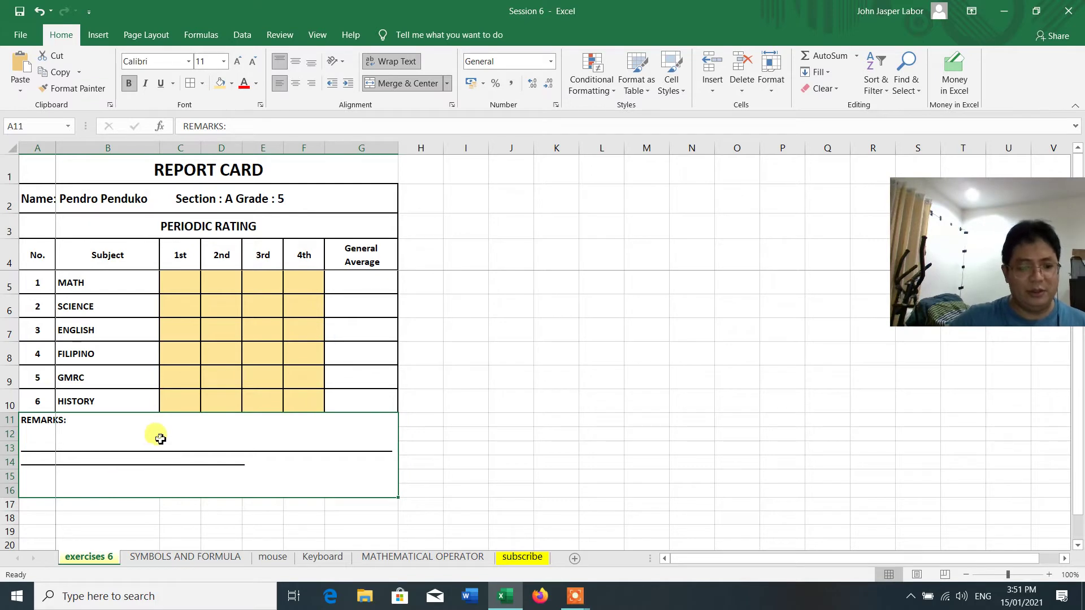
pyautogui.click(501, 376)
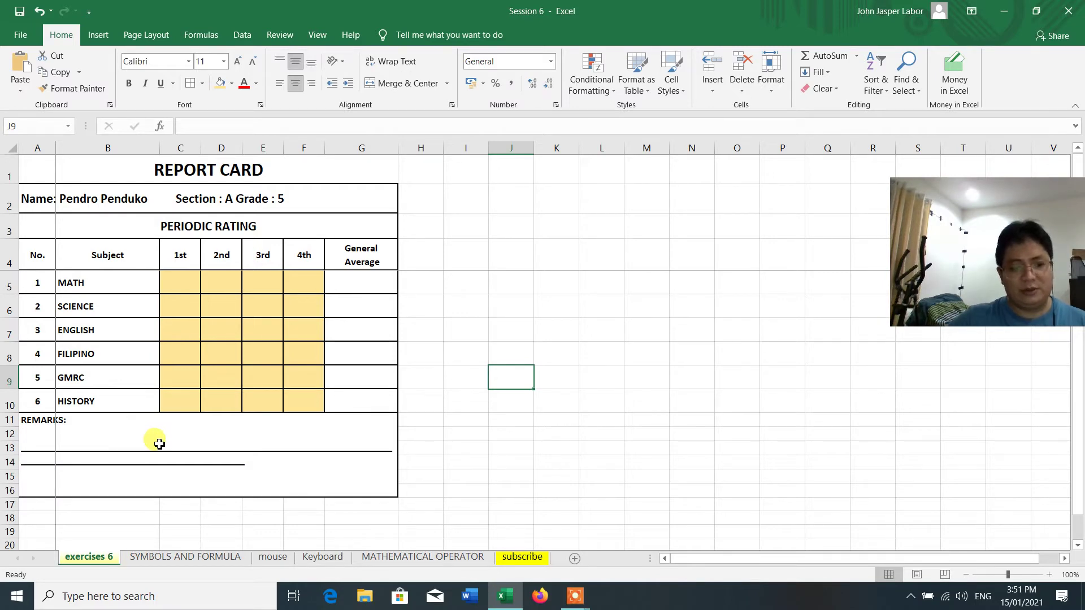
# Enter the sample grades 82, 88, 93 and 95 in cells K5 to N5 beside the report card
pyautogui.click(572, 313)
pyautogui.click(560, 284)
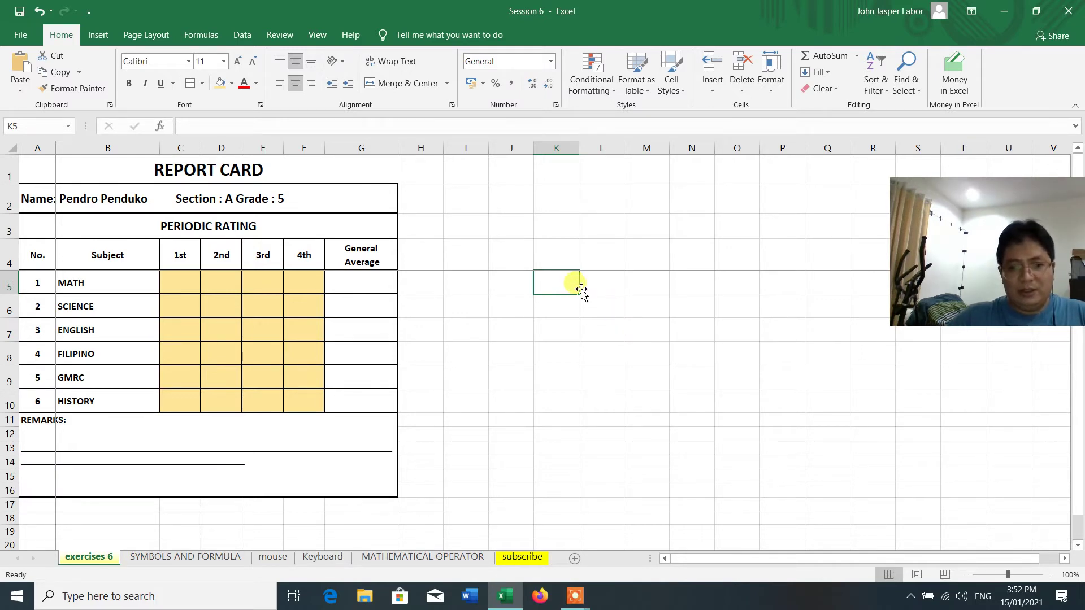
pyautogui.write('82')
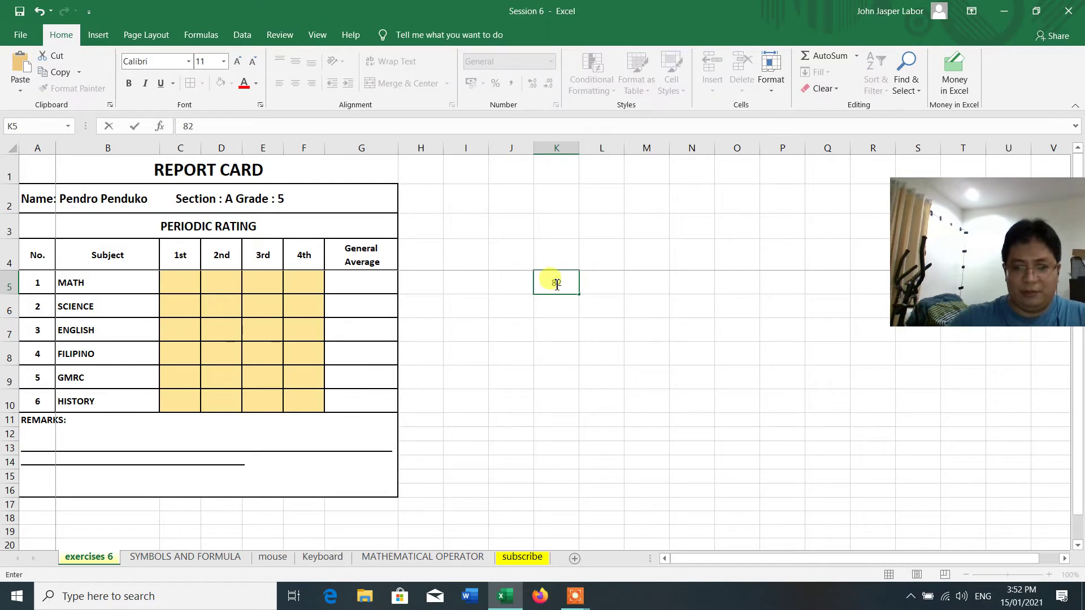
pyautogui.press('Return')
pyautogui.click(594, 284)
pyautogui.write('88')
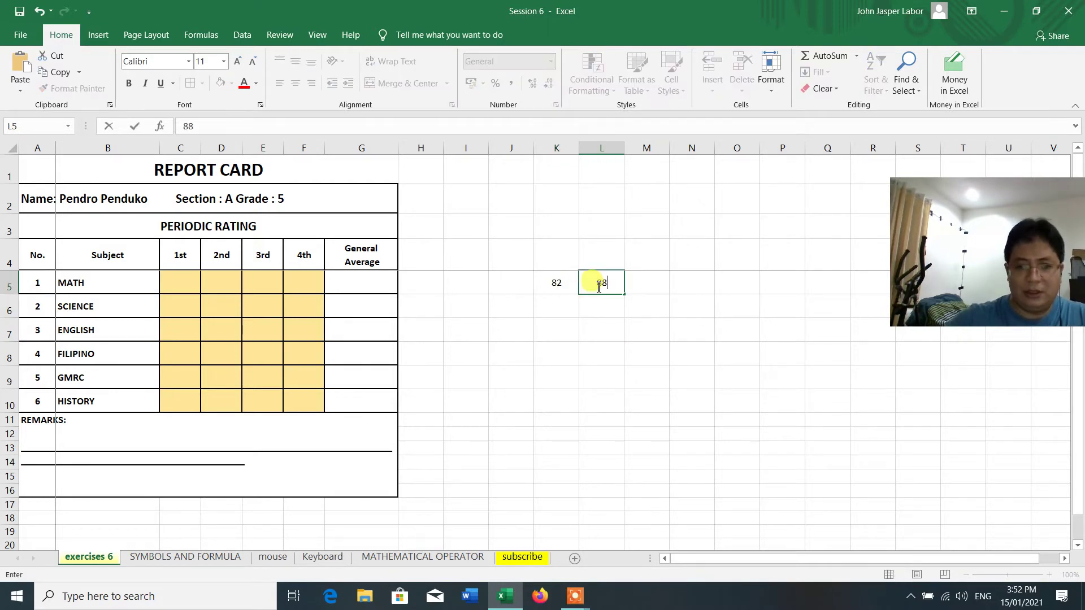
pyautogui.click(646, 284)
pyautogui.write('93')
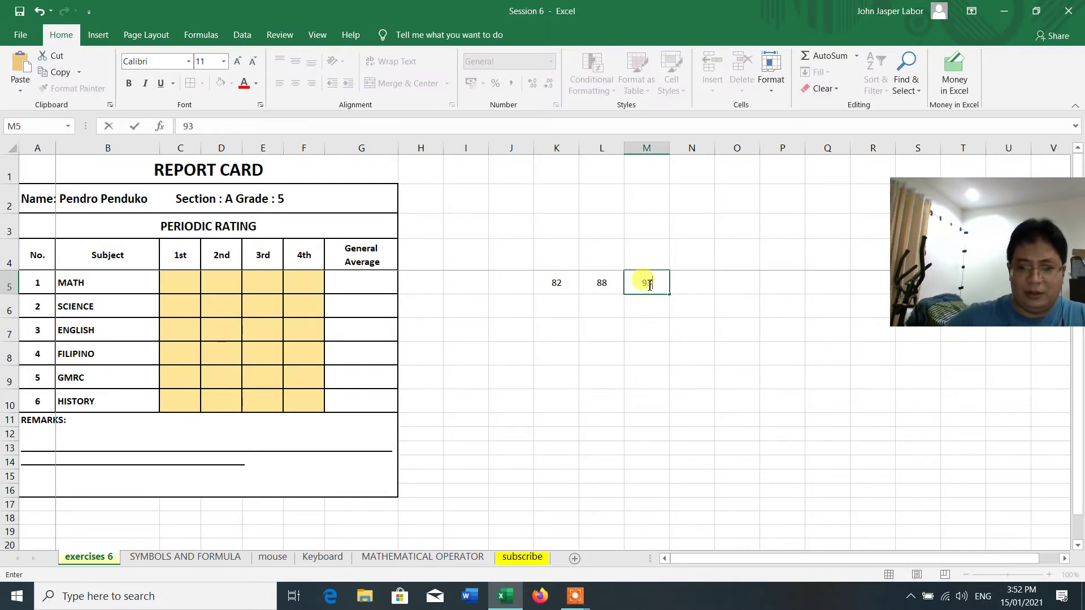
pyautogui.click(690, 280)
pyautogui.write('95')
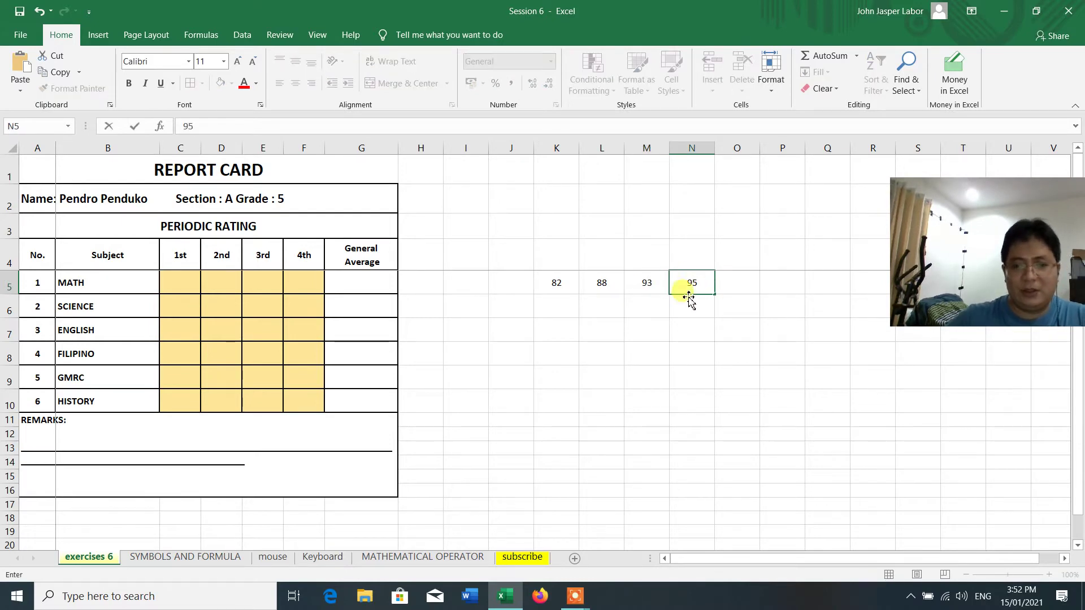
pyautogui.click(689, 291)
pyautogui.click(561, 289)
pyautogui.click(613, 286)
pyautogui.click(649, 283)
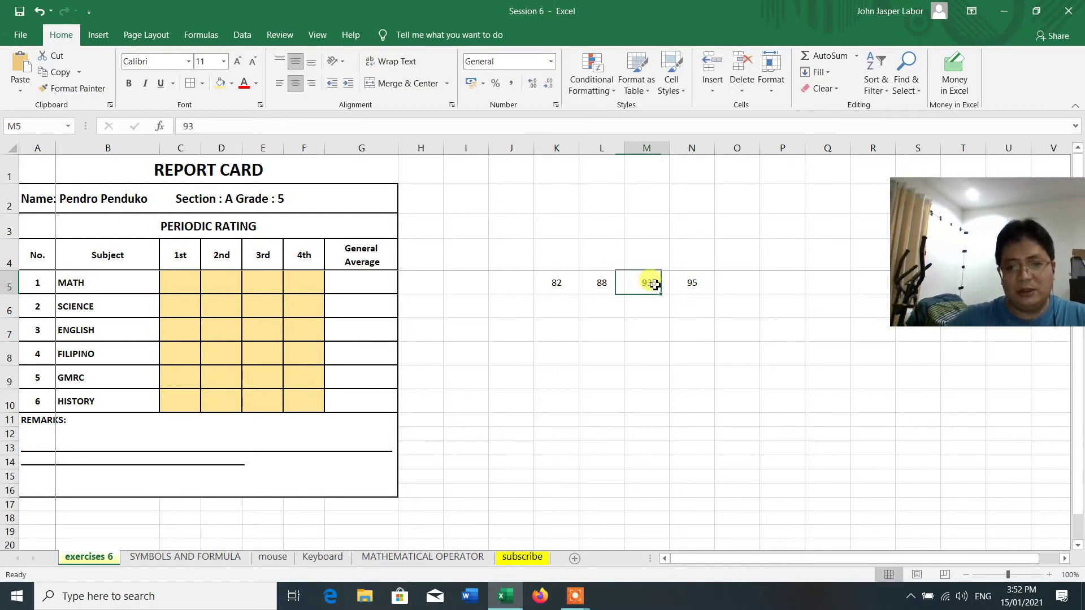
pyautogui.click(687, 284)
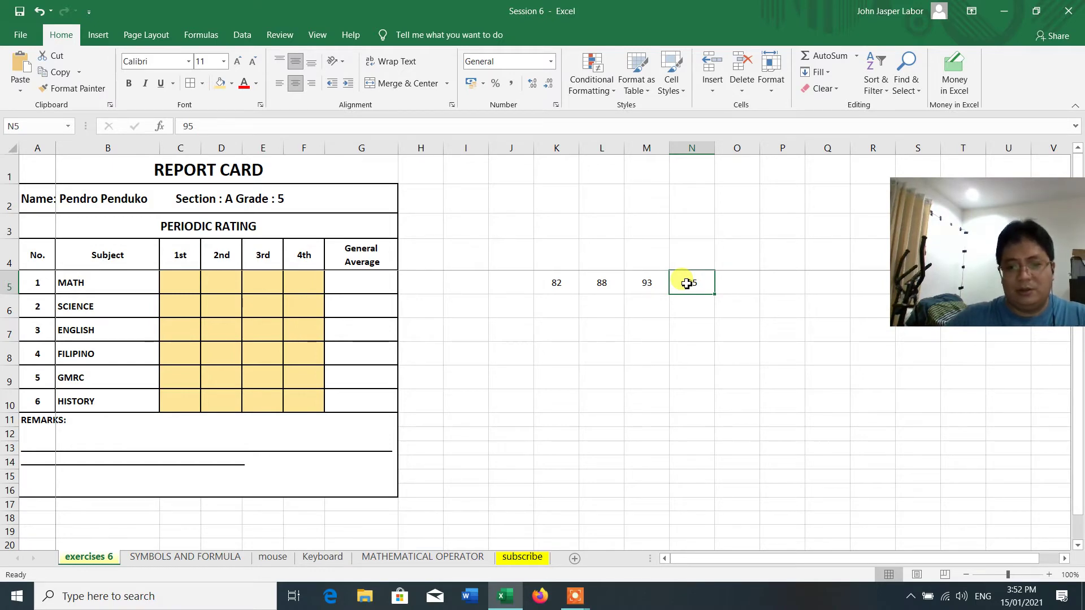
pyautogui.click(563, 285)
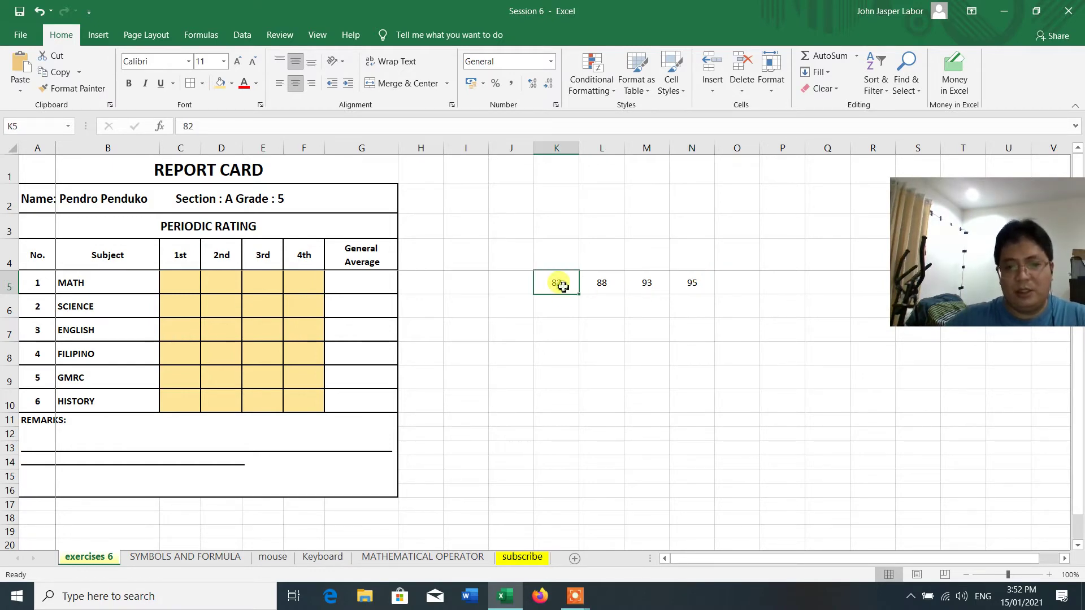
pyautogui.moveTo(564, 286); pyautogui.dragTo(684, 290)
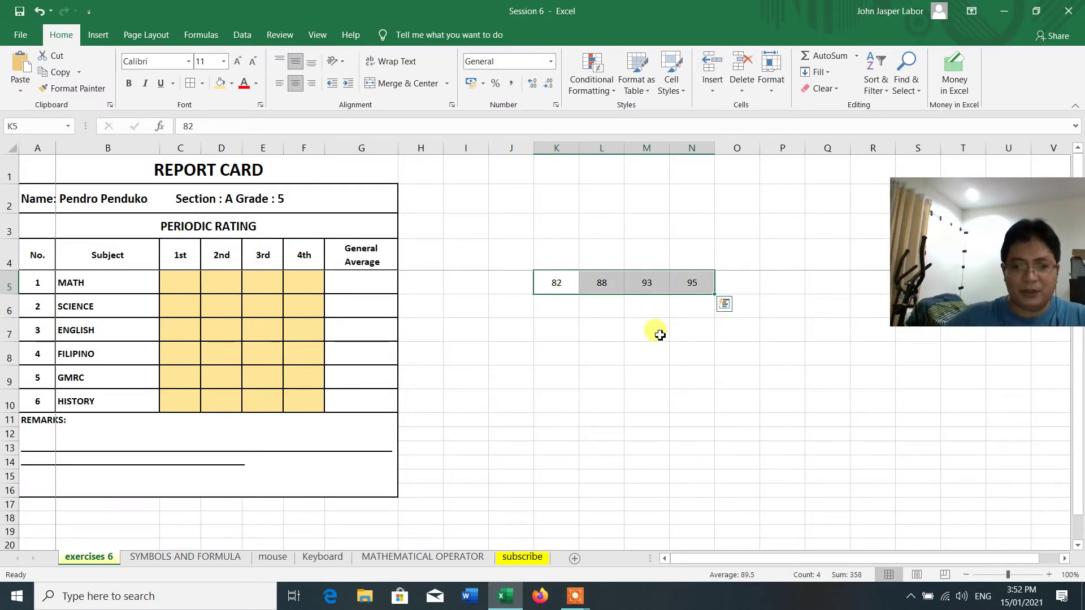
# Widen column O and total the sample grades K5:N5 in cell O5 with a SUM formula
pyautogui.moveTo(760, 148); pyautogui.dragTo(801, 148)
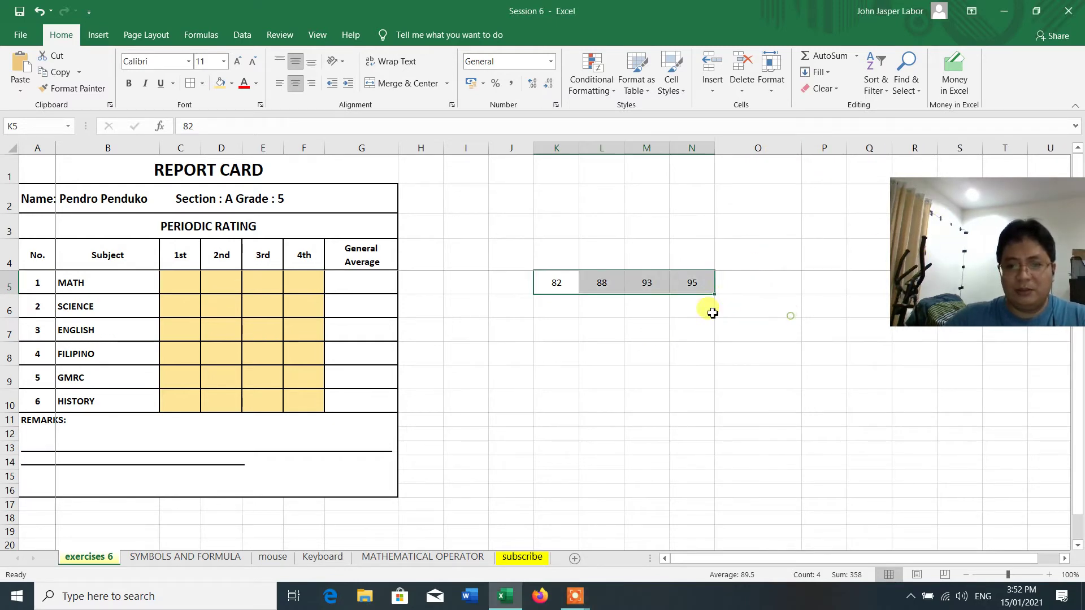
pyautogui.click(735, 284)
pyautogui.write('=')
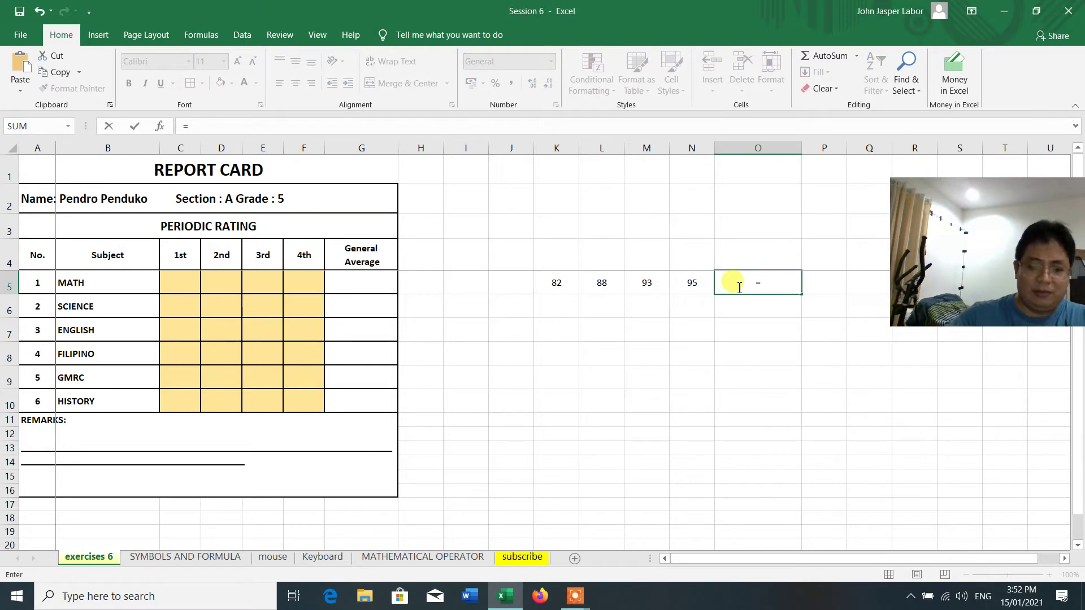
pyautogui.write('SUM(')
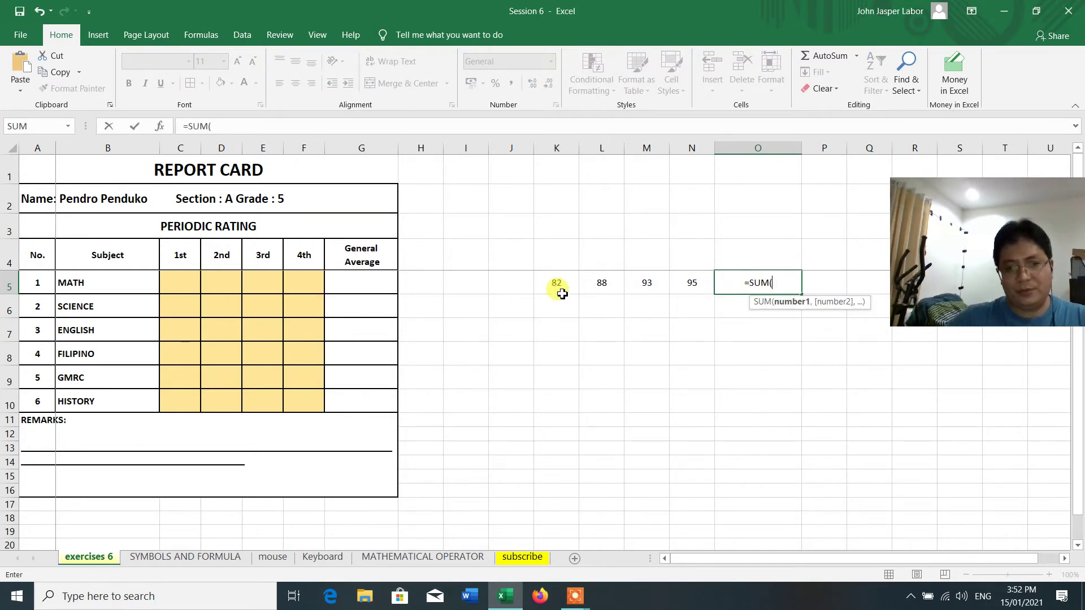
pyautogui.moveTo(557, 286); pyautogui.dragTo(683, 281)
pyautogui.press('Return')
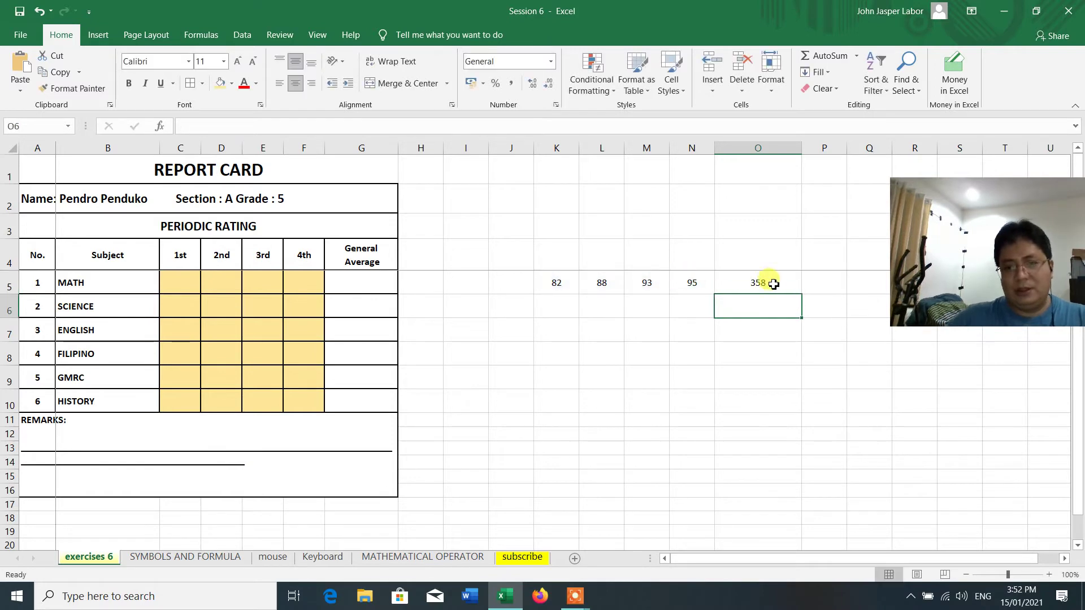
pyautogui.click(773, 282)
# Calculate the average grade in cell O6 by dividing the total in O5 by 4
pyautogui.click(752, 309)
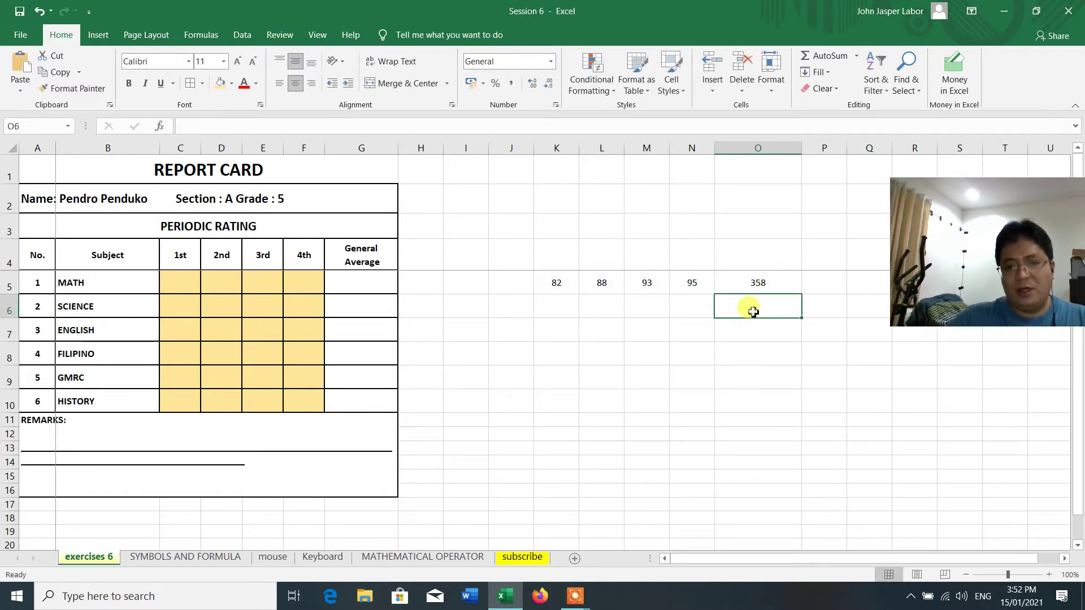
pyautogui.write('=')
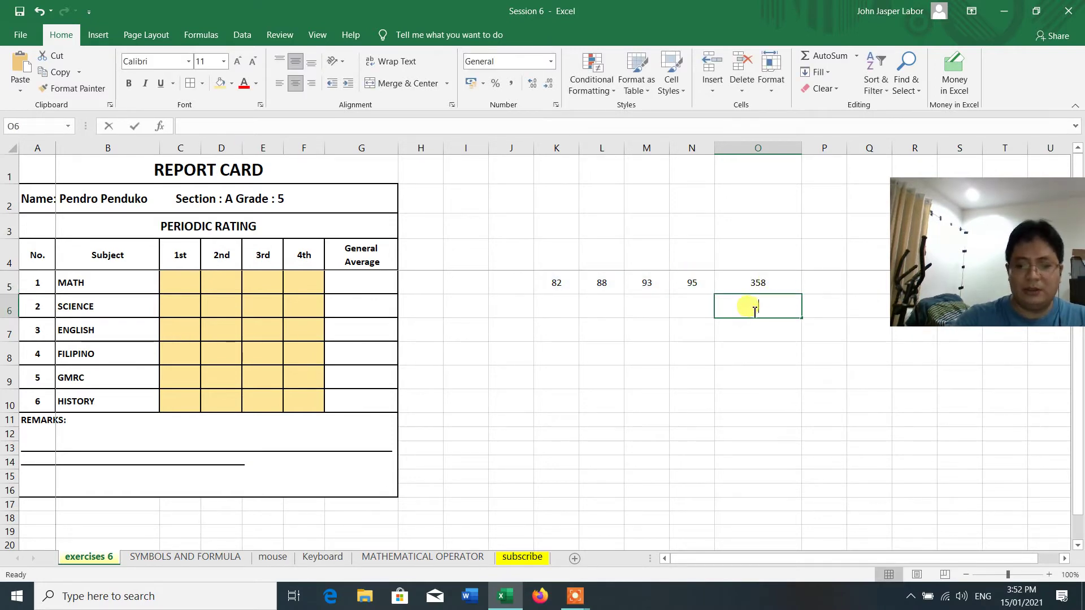
pyautogui.click(763, 281)
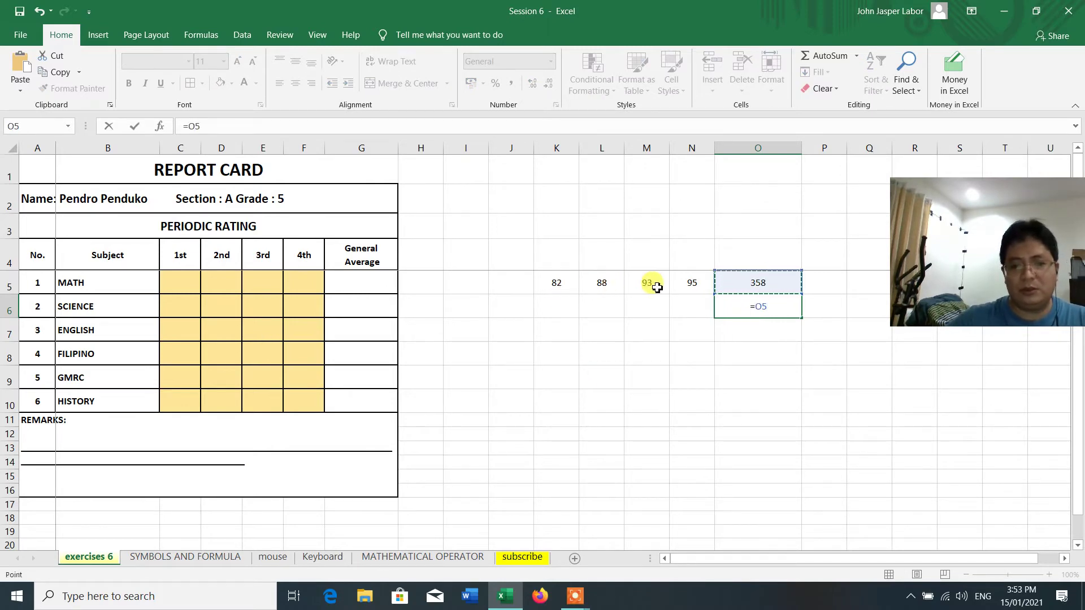
pyautogui.write('/4')
pyautogui.press('Return')
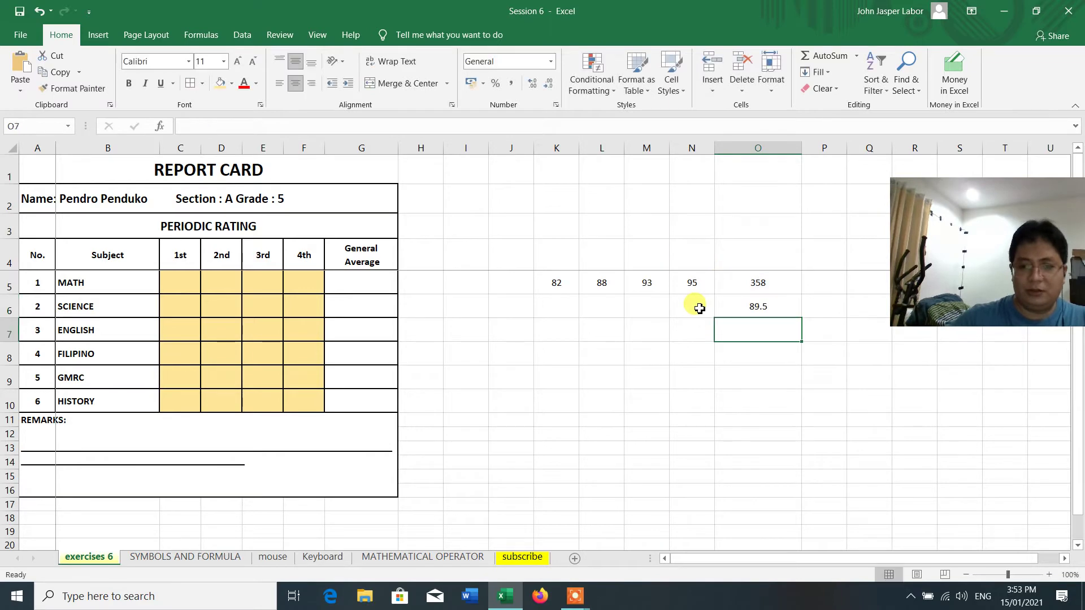
# Inspect the SUM formula in O5 and the division formula in O6 behind the sample average
pyautogui.click(769, 307)
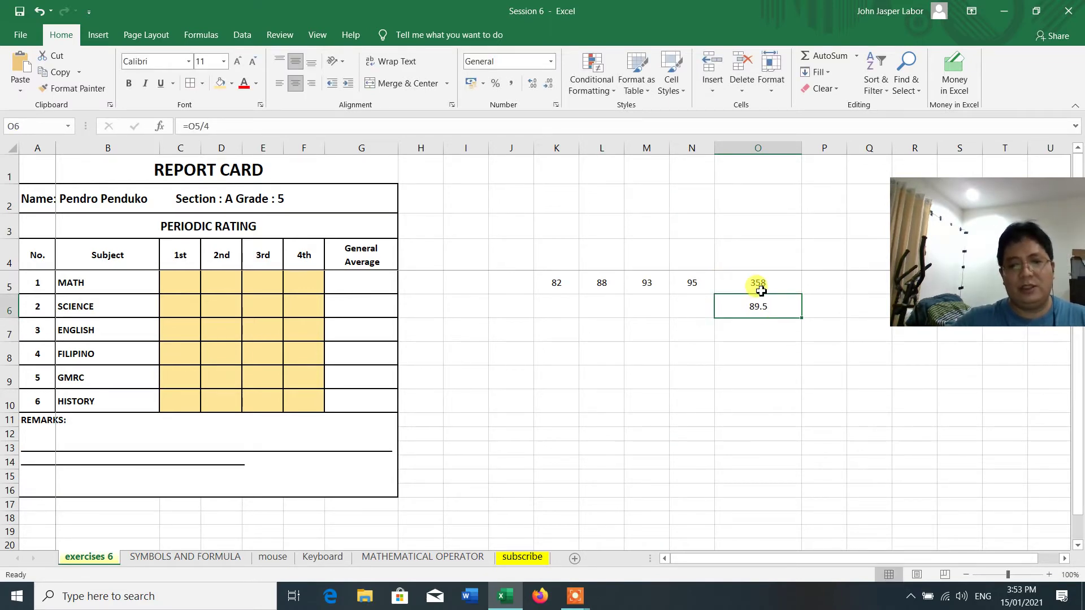
pyautogui.click(761, 291)
pyautogui.doubleClick(761, 291)
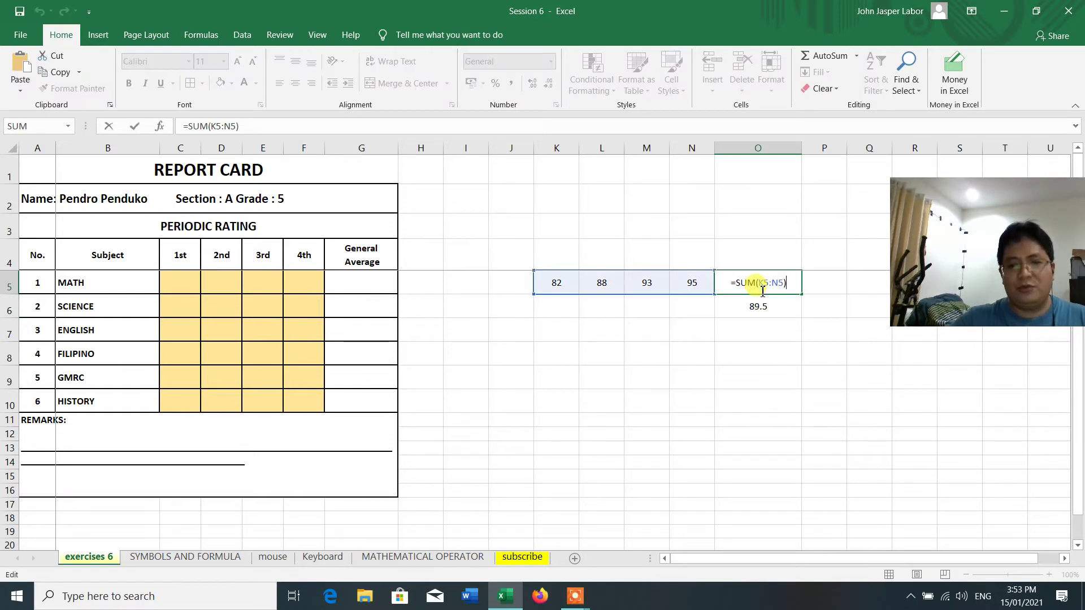
pyautogui.press('Return')
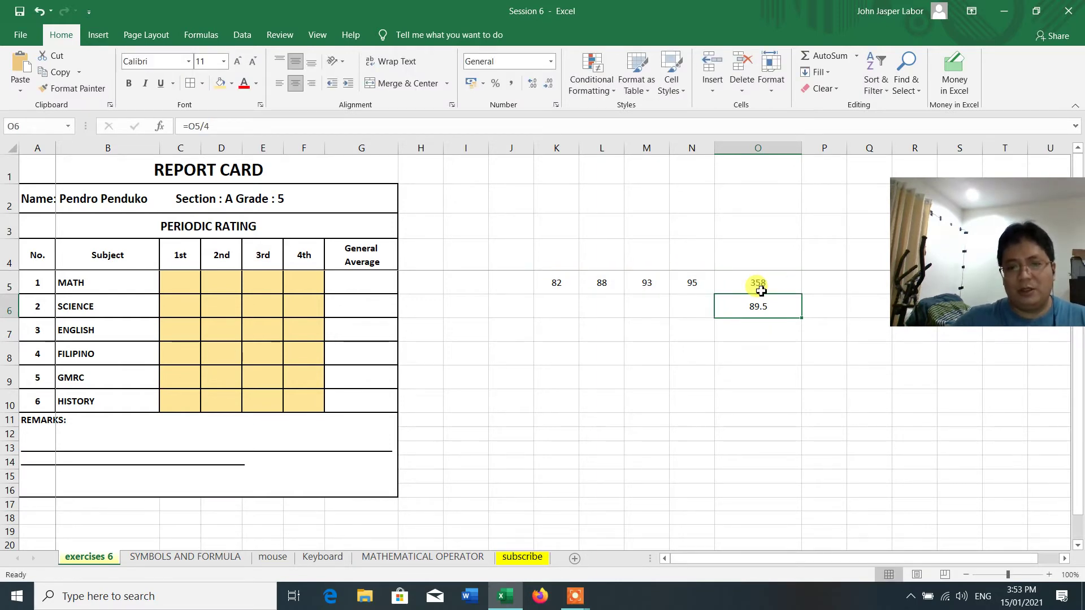
pyautogui.click(762, 265)
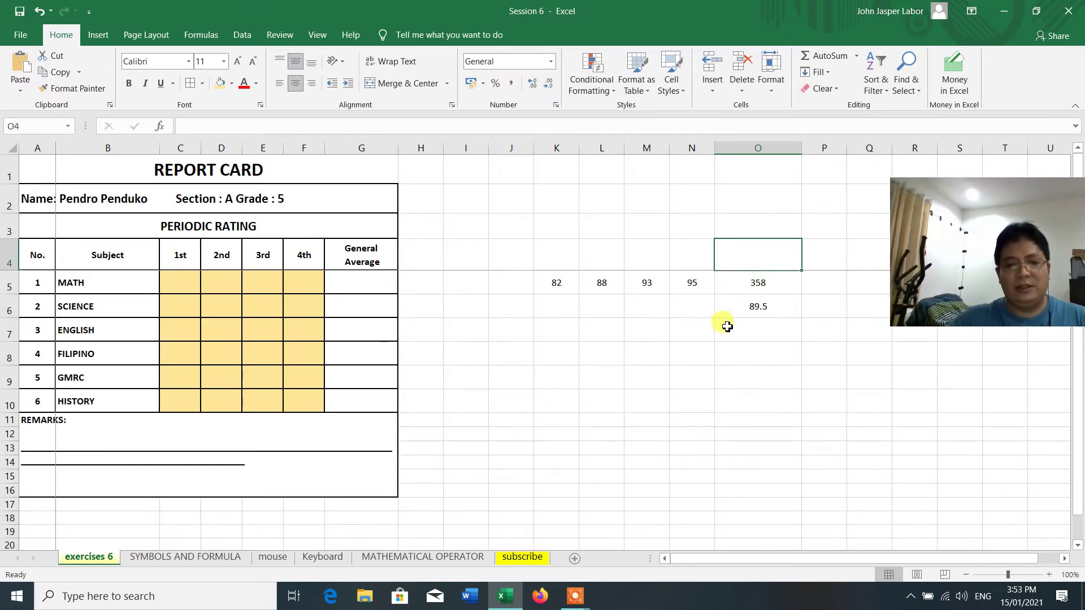
pyautogui.click(786, 291)
pyautogui.click(782, 305)
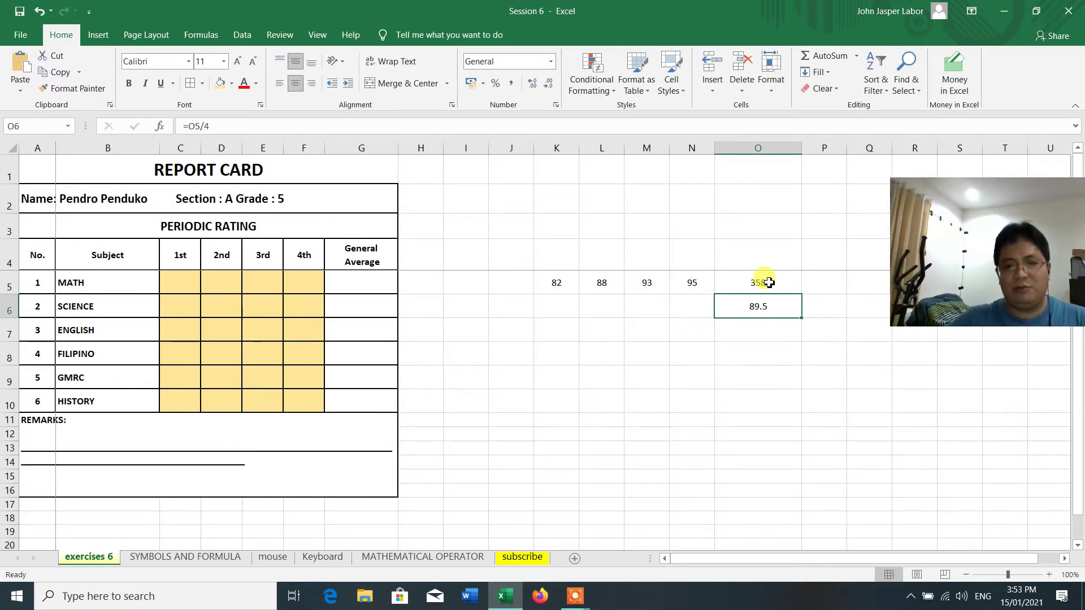
# Clear the sample grades, total and average from the cells beside the report card
pyautogui.moveTo(565, 255); pyautogui.dragTo(755, 337)
pyautogui.press('Delete')
pyautogui.click(691, 489)
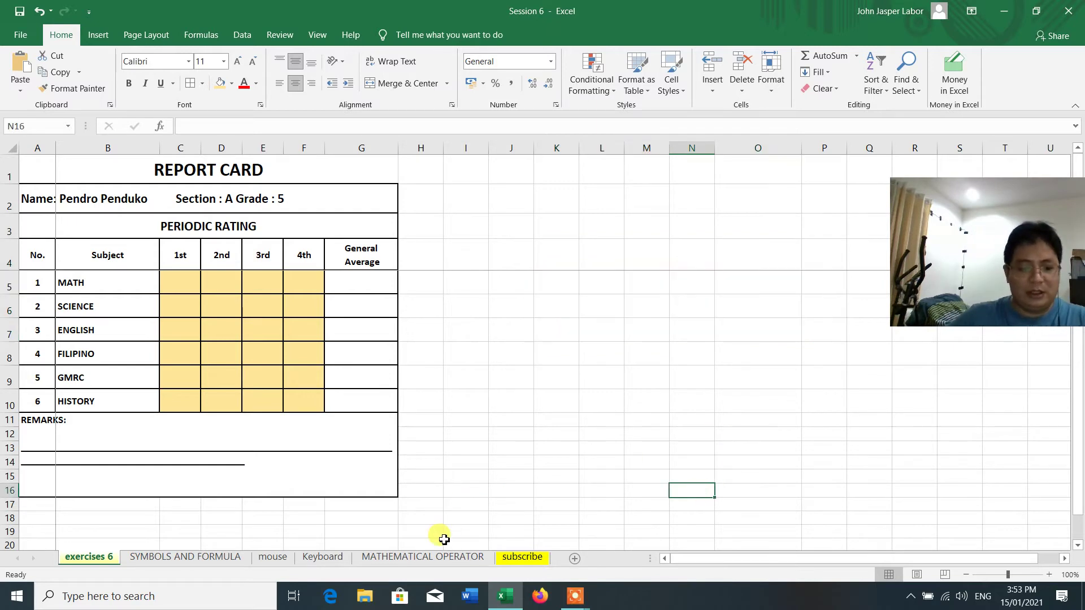
# Check the AVERAGE syntax on the SYMBOLS AND FORMULA sheet, and enter =AVERAGE(C5:F5) as MATH's general average in G5 of exercises 6
pyautogui.click(206, 558)
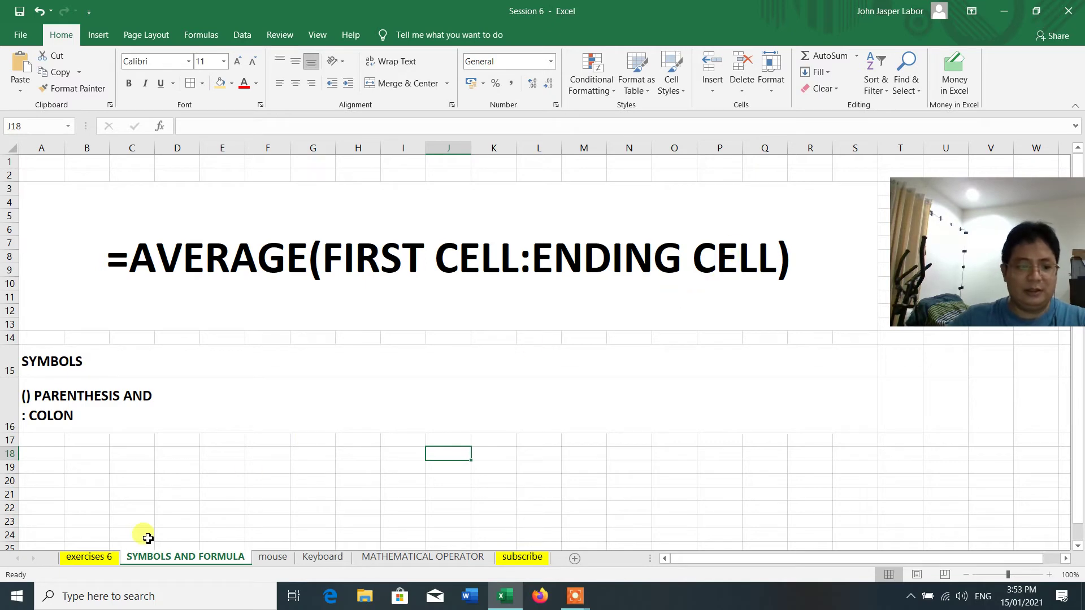
pyautogui.click(90, 559)
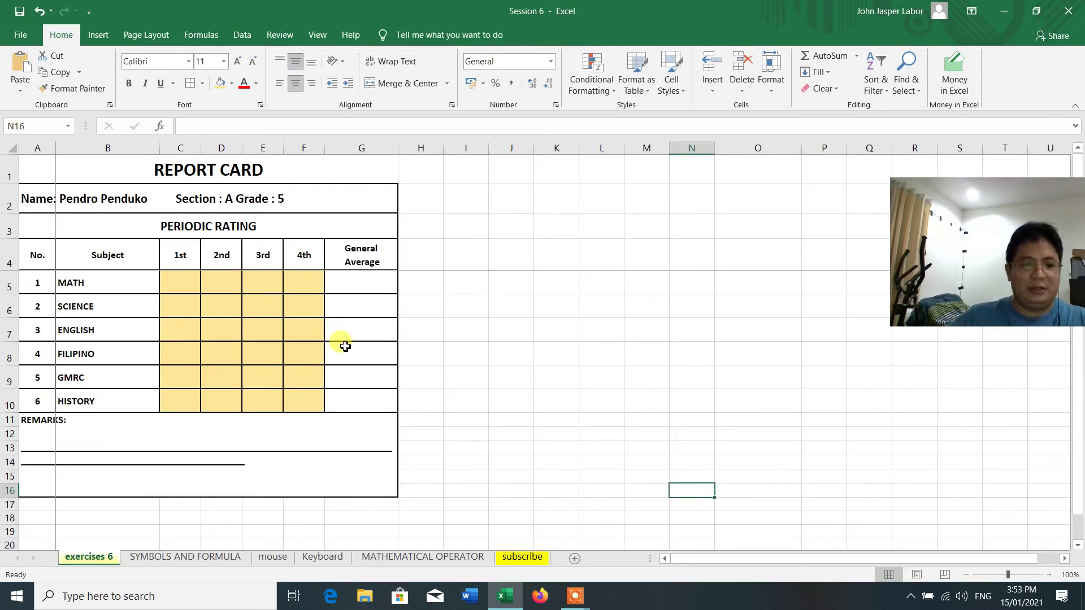
pyautogui.click(351, 288)
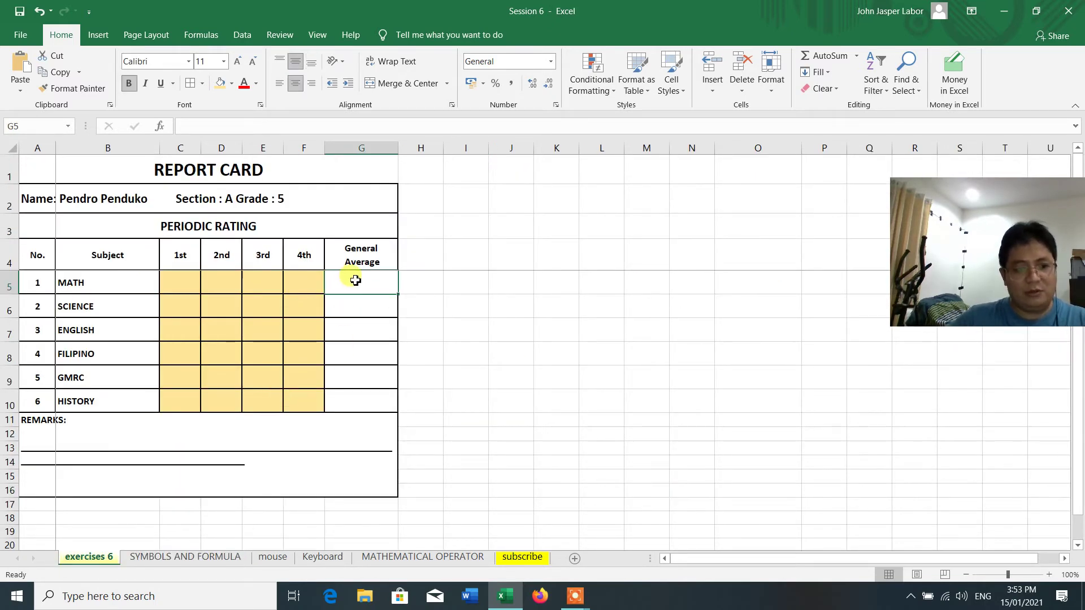
pyautogui.write('=')
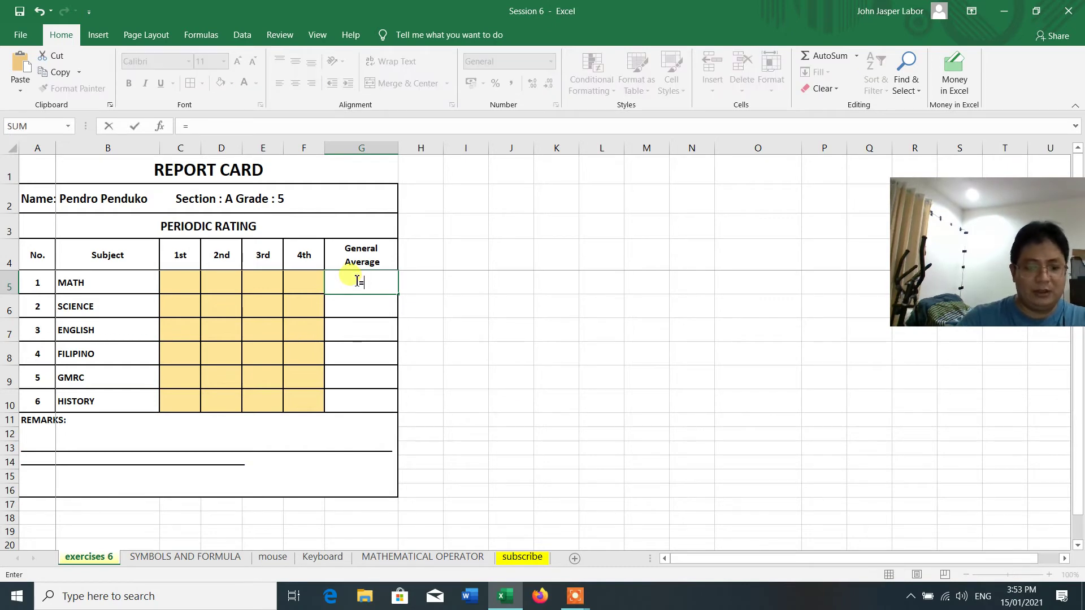
pyautogui.write('AVERAGE')
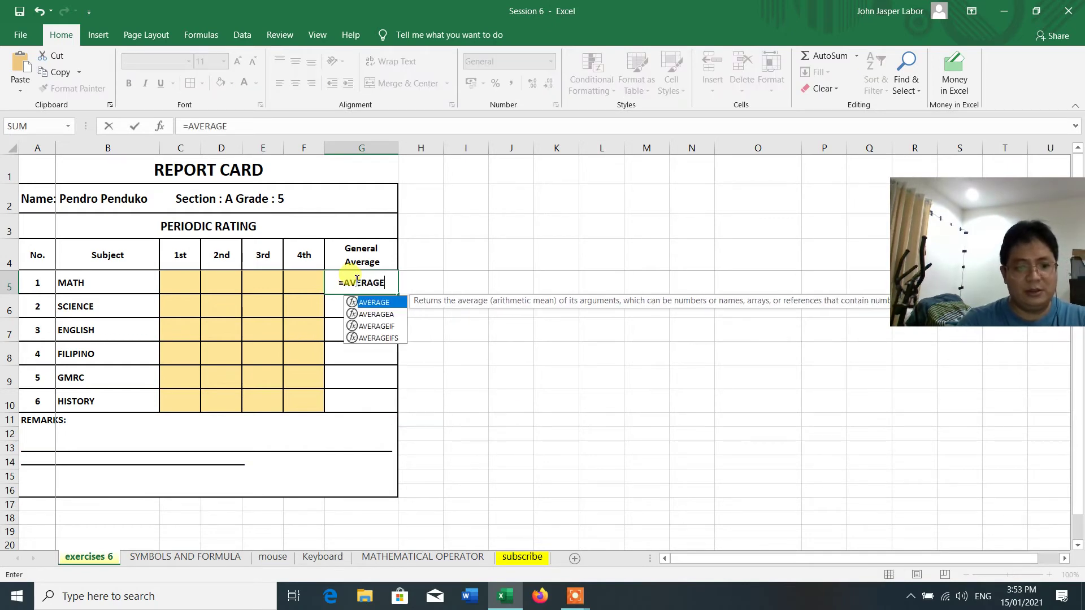
pyautogui.write('(')
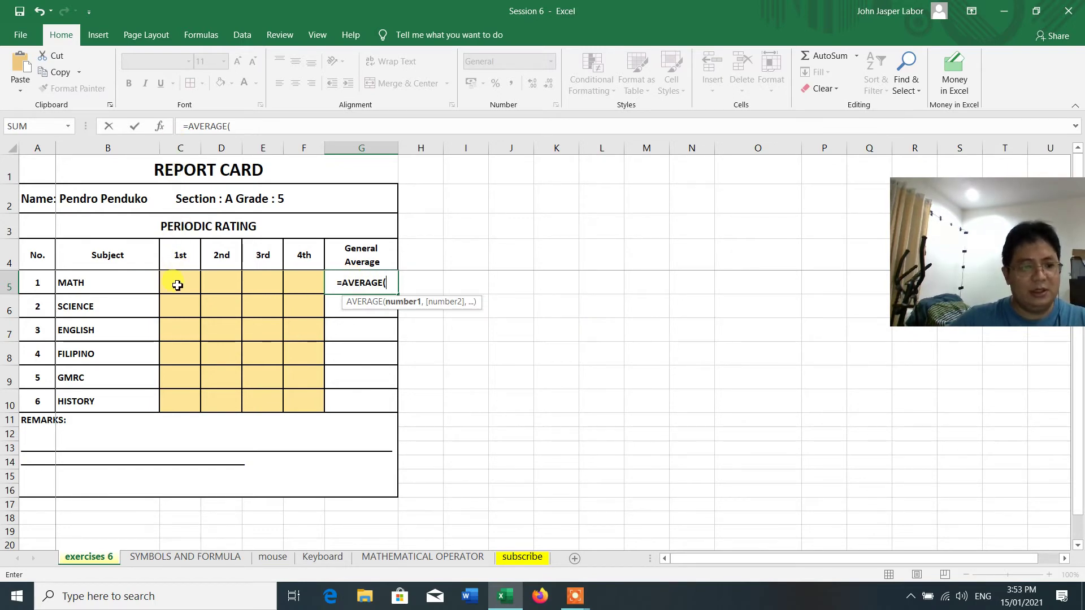
pyautogui.write('C5')
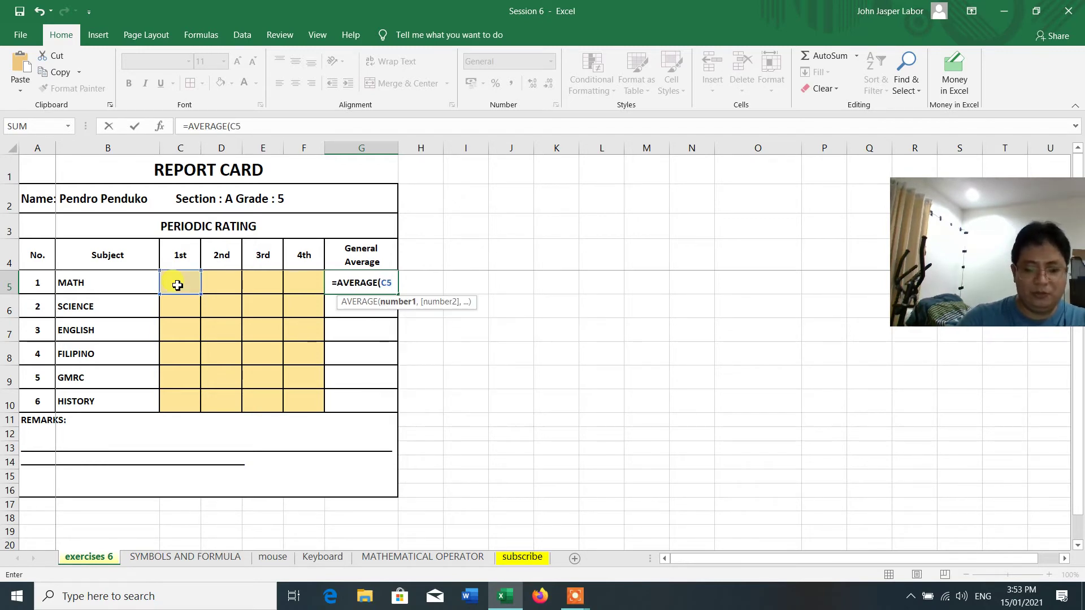
pyautogui.write(':')
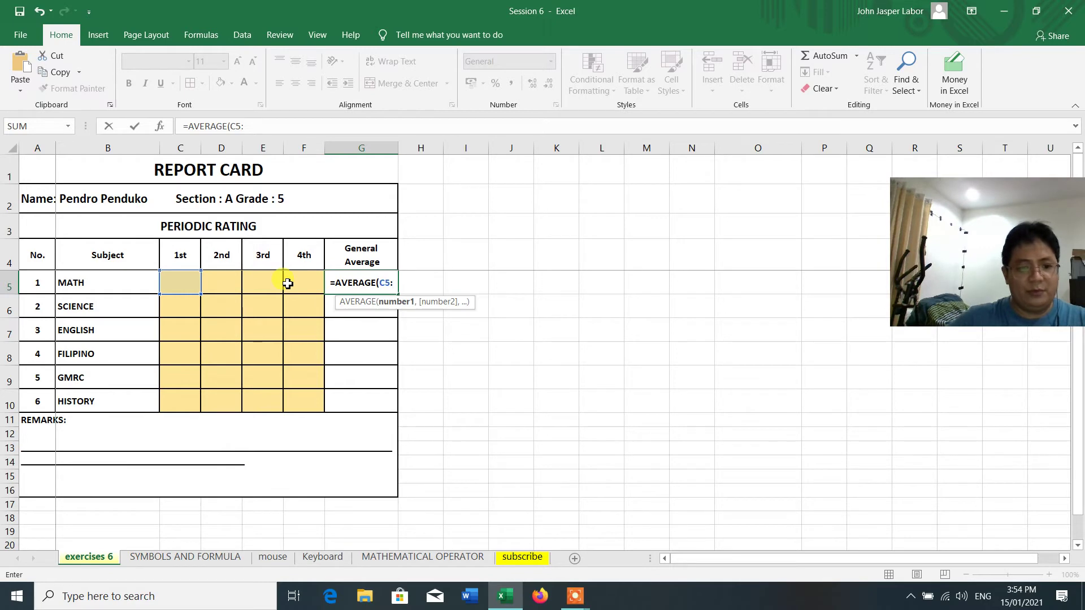
pyautogui.write('F')
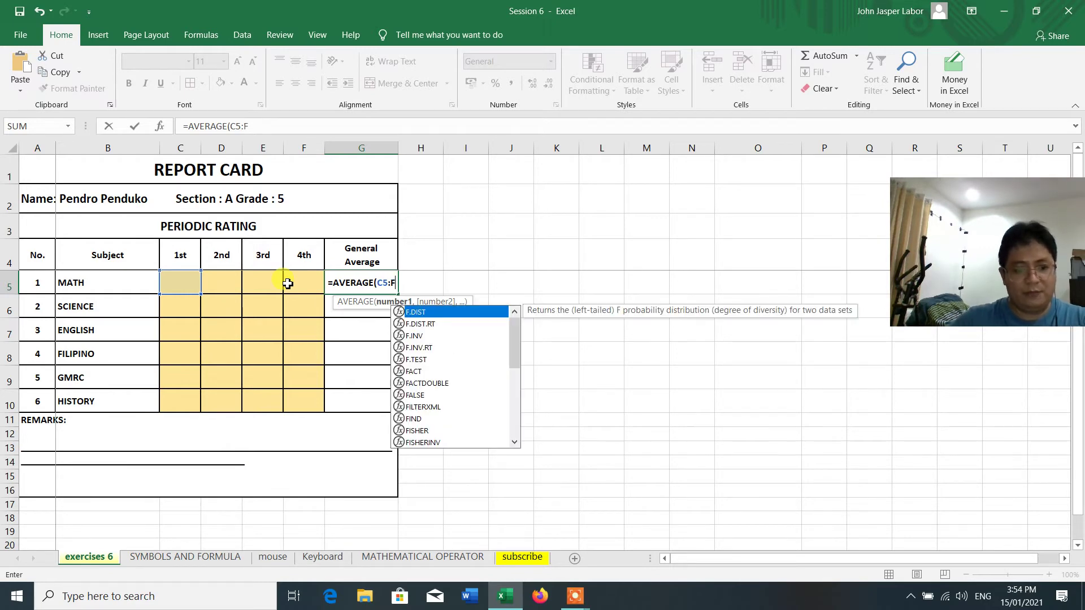
pyautogui.write('5')
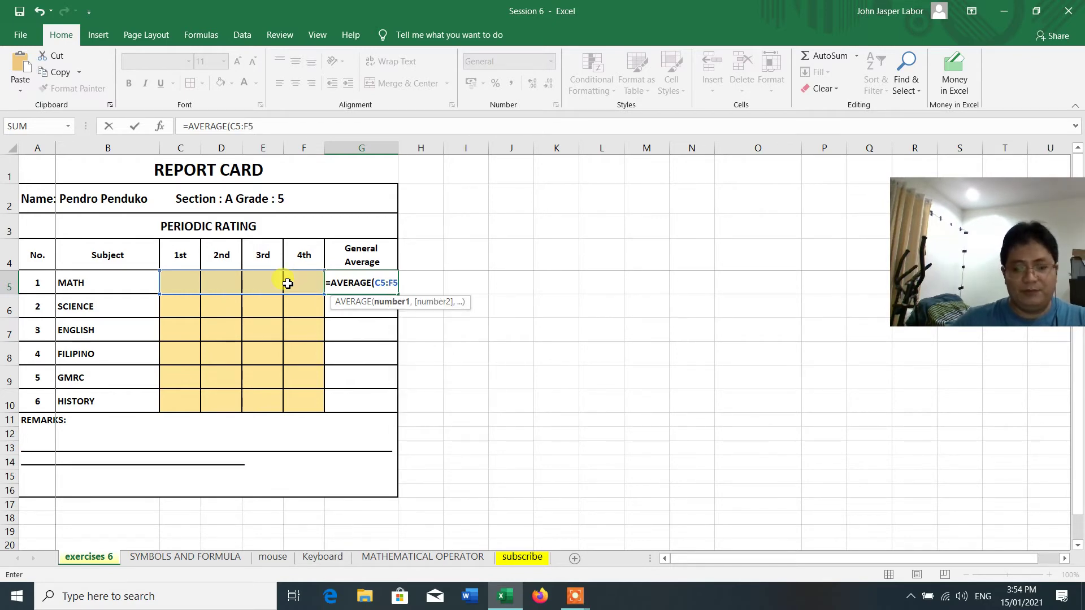
pyautogui.press('Return')
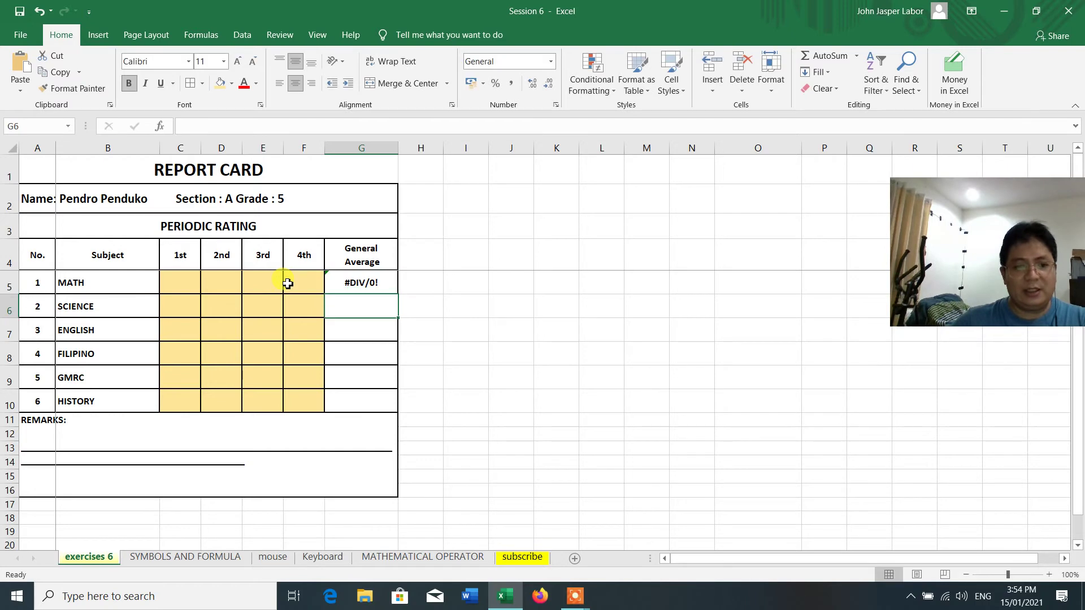
# Inspect the AVERAGE formula in G5 while the MATH grade cells are still empty
pyautogui.click(383, 288)
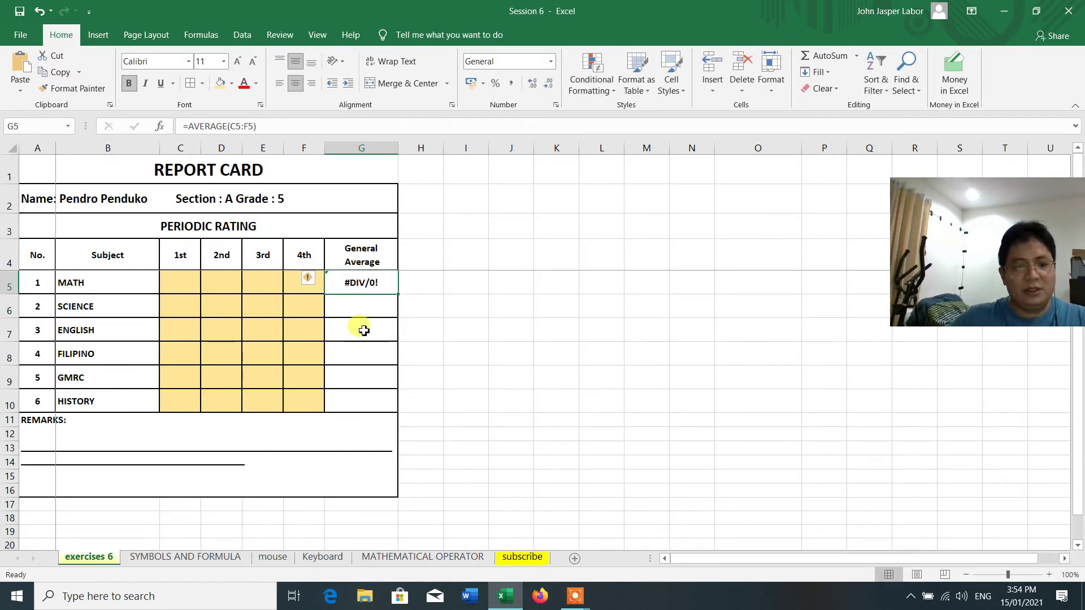
pyautogui.click(362, 304)
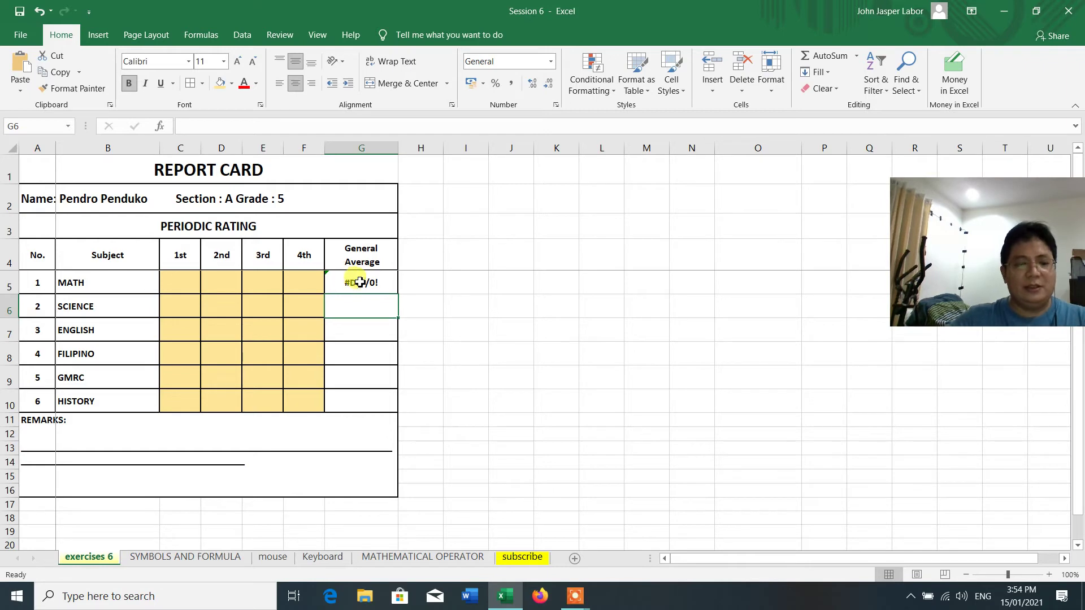
pyautogui.click(361, 283)
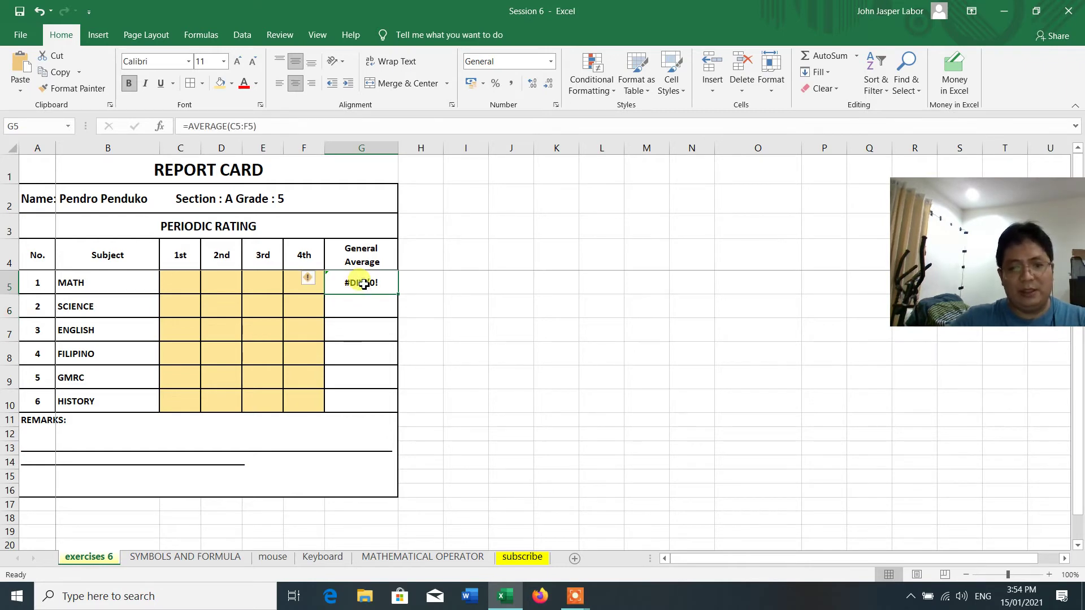
pyautogui.click(362, 305)
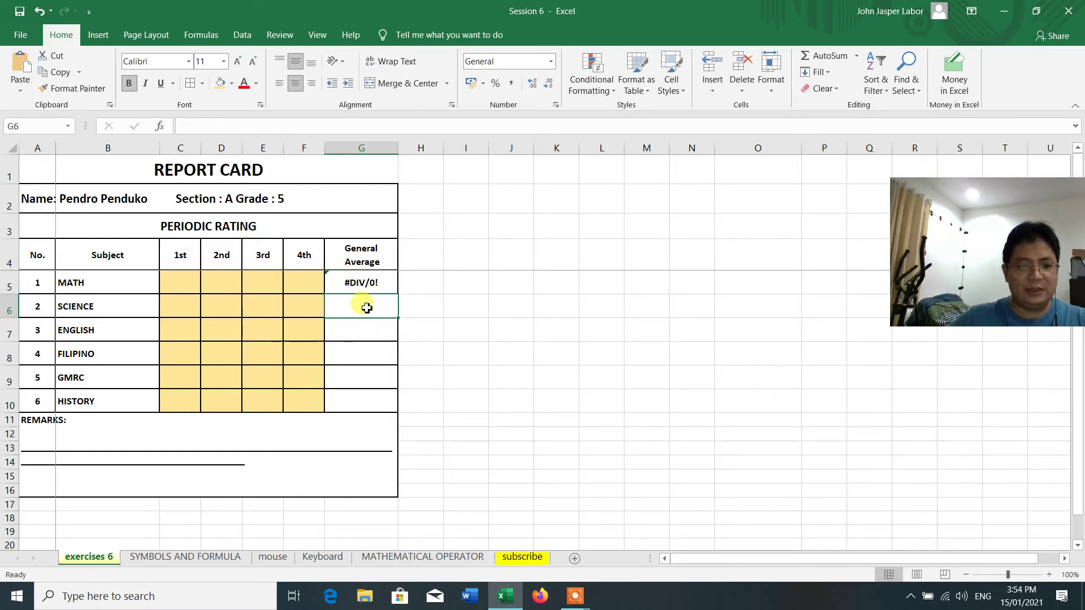
# Enter the MATH periodic grades 85, 92, 78 and 86 for the 1st to 4th periods in C5 to F5
pyautogui.click(177, 284)
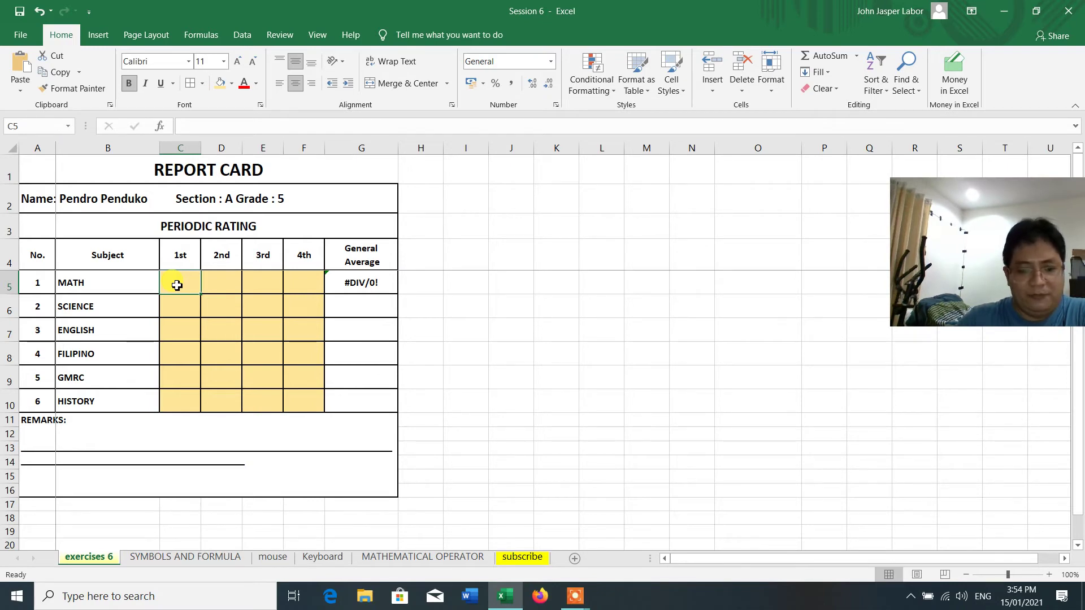
pyautogui.write('85')
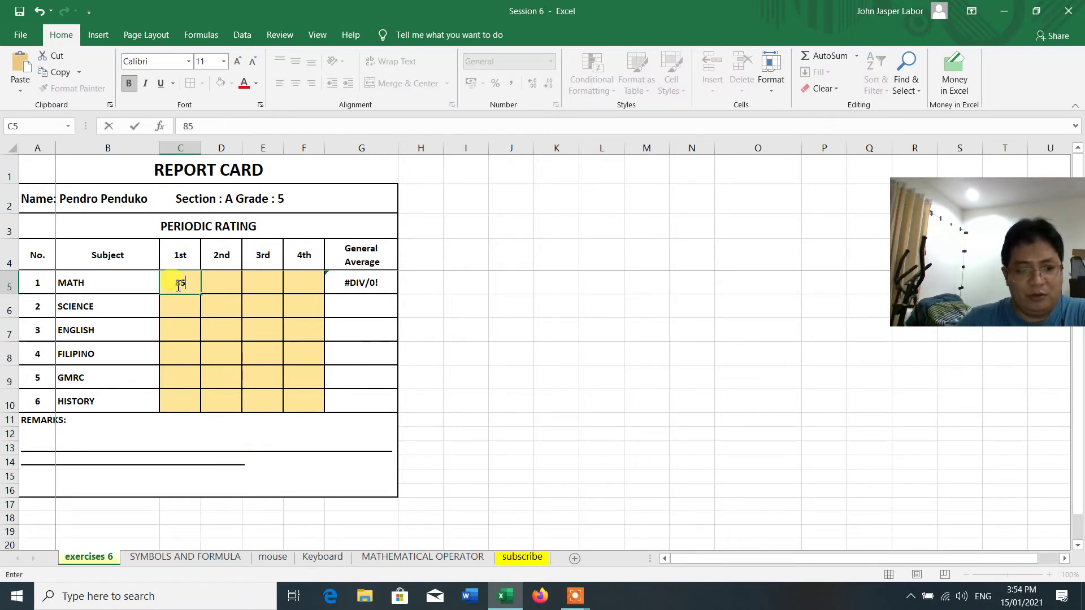
pyautogui.press('Return')
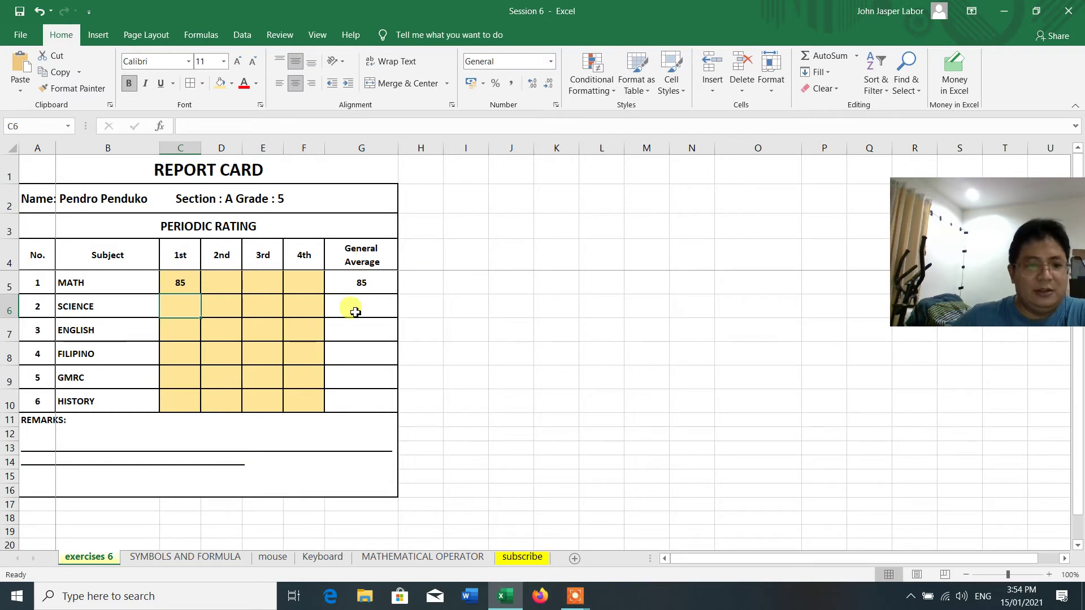
pyautogui.click(228, 281)
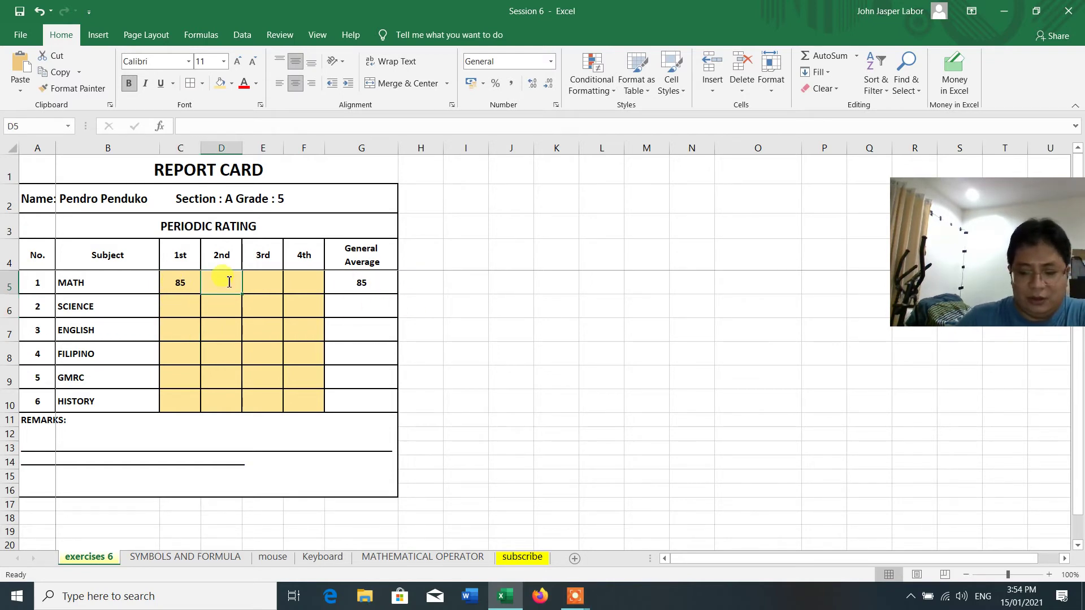
pyautogui.write('92')
pyautogui.press('Return')
pyautogui.click(264, 284)
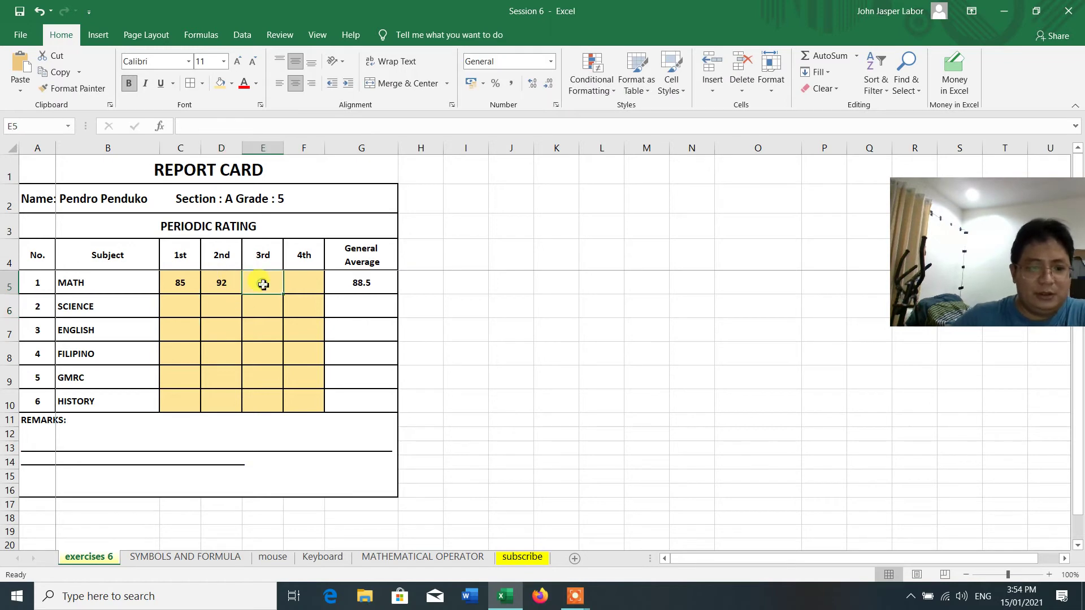
pyautogui.write('78')
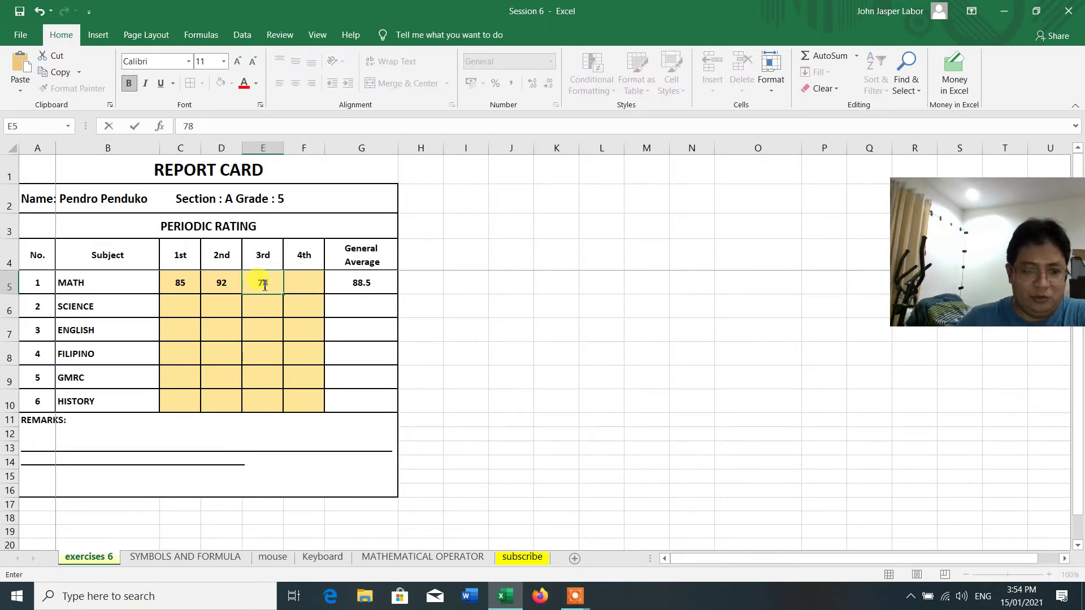
pyautogui.press('Return')
pyautogui.click(299, 286)
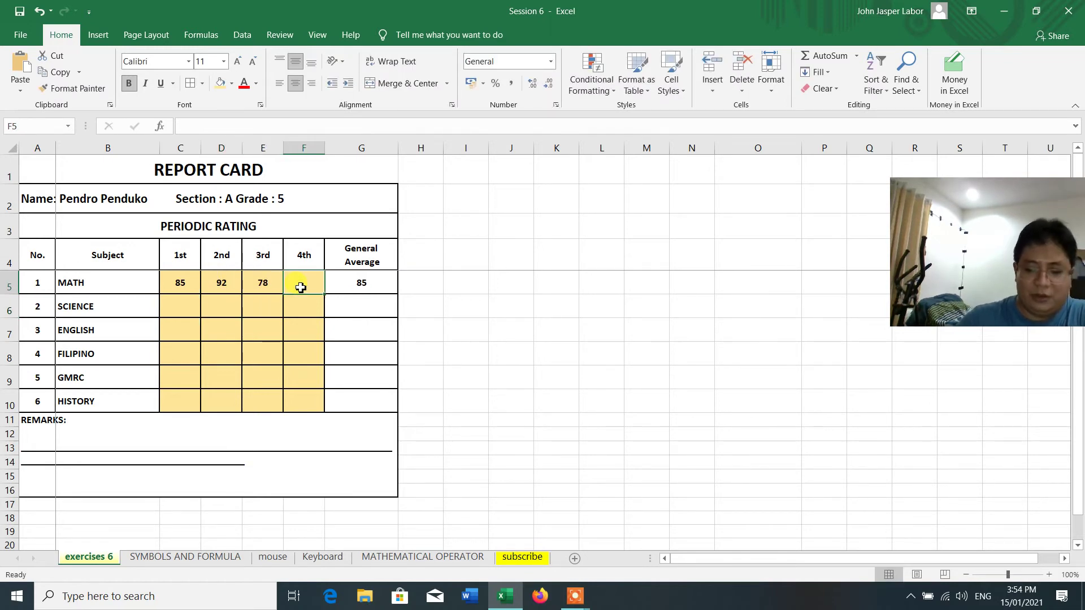
pyautogui.write('86')
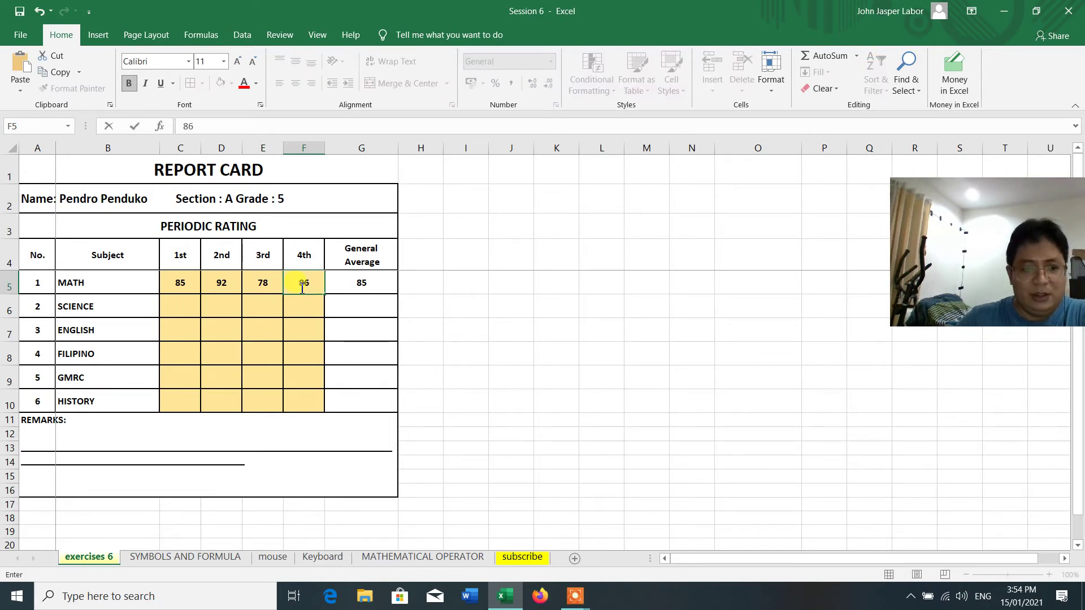
pyautogui.press('Return')
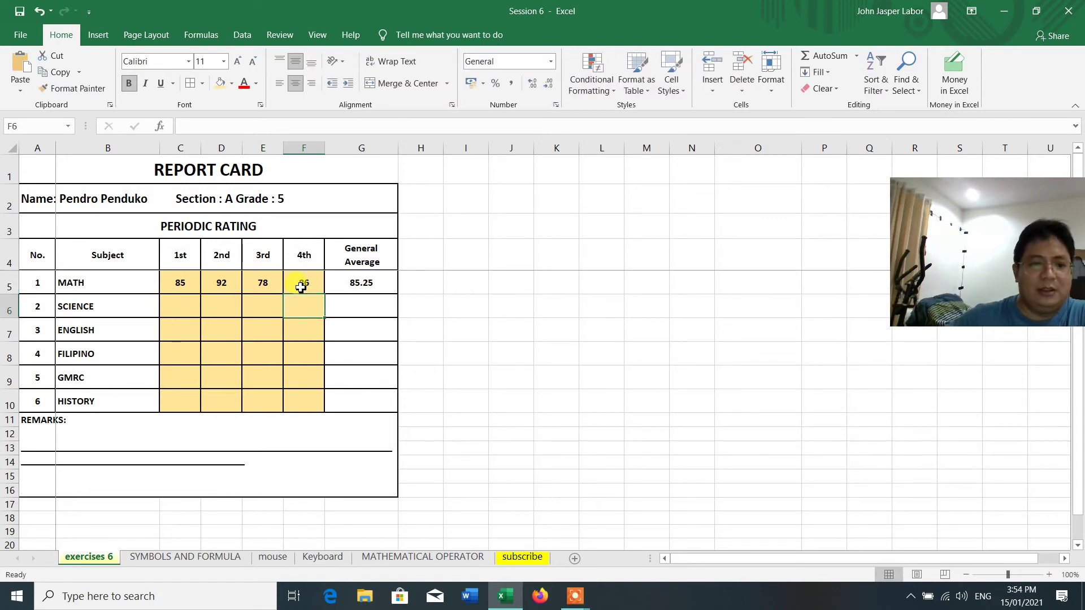
# Review MATH's general average formula in G5 and the remaining subjects from SCIENCE to HISTORY
pyautogui.click(359, 285)
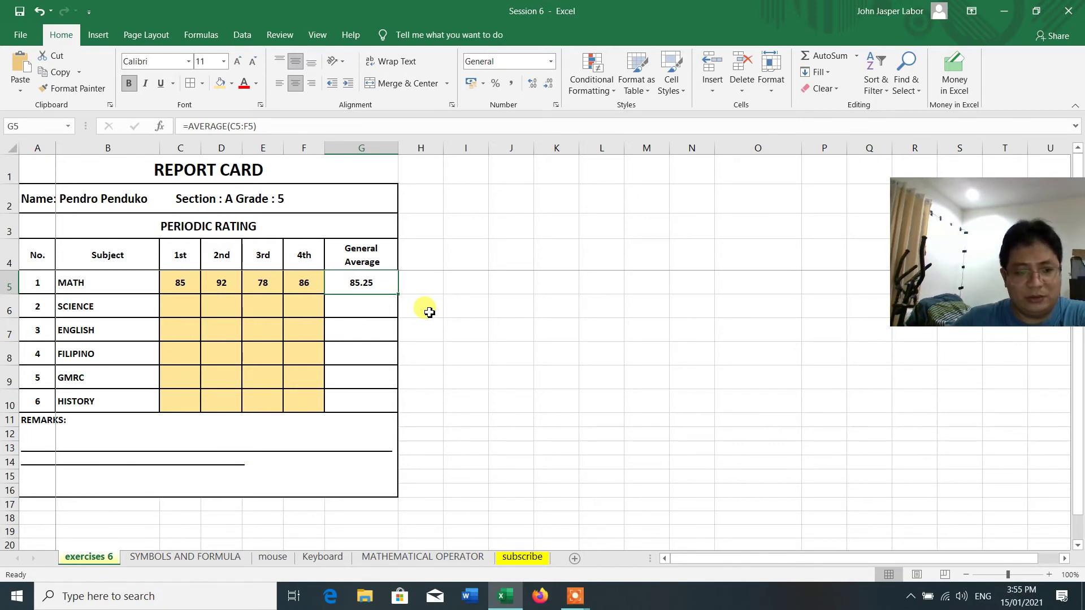
pyautogui.click(459, 282)
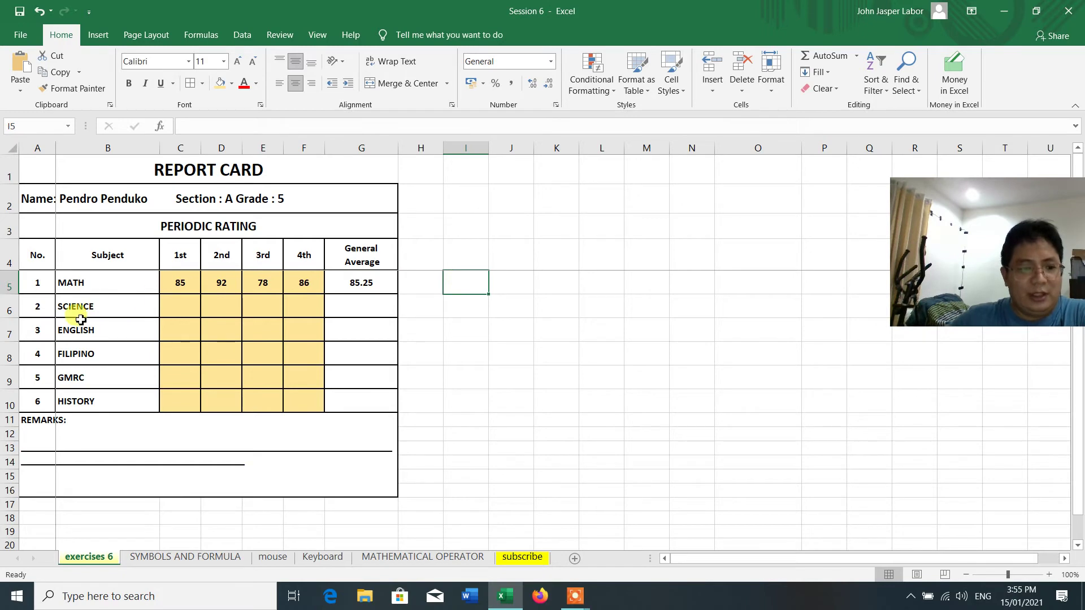
pyautogui.moveTo(87, 306); pyautogui.dragTo(91, 396)
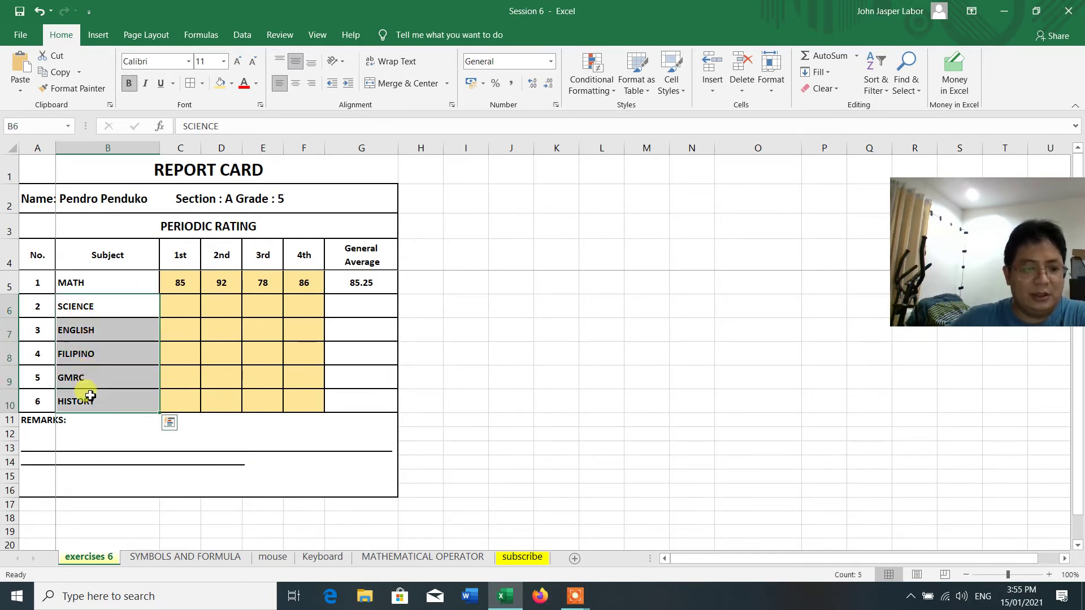
pyautogui.click(351, 283)
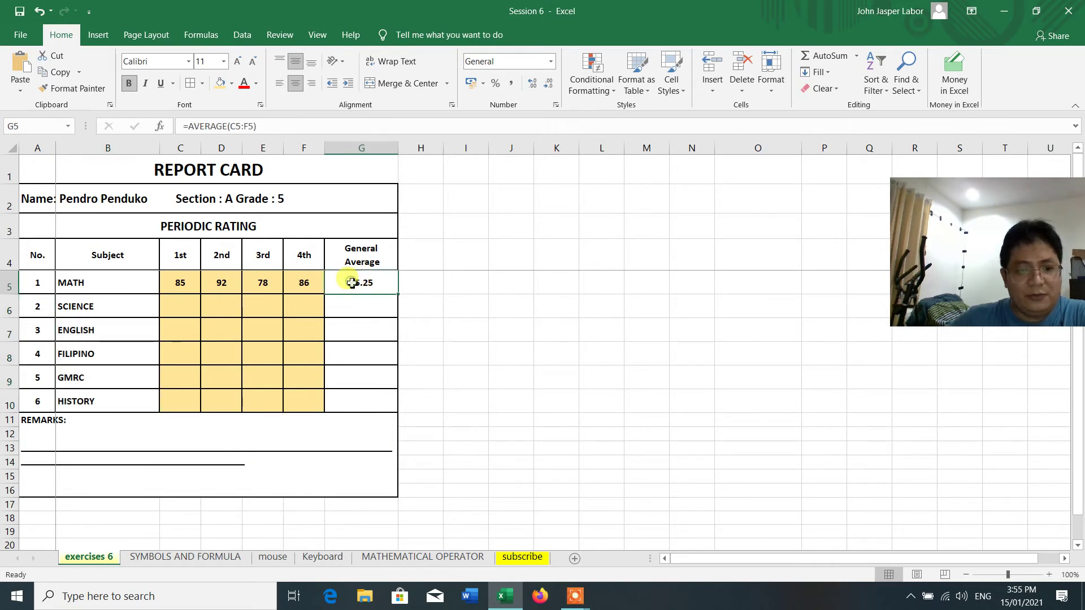
pyautogui.click(361, 311)
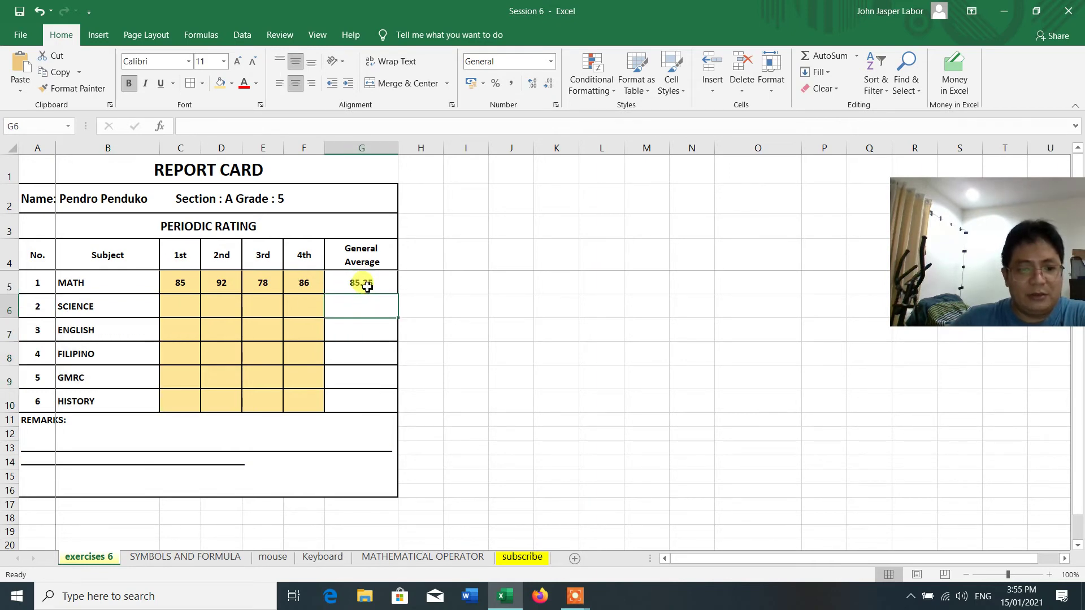
# Copy MATH's AVERAGE formula from G5 to the general average cells G6:G10, covering SCIENCE through HISTORY
pyautogui.click(367, 287)
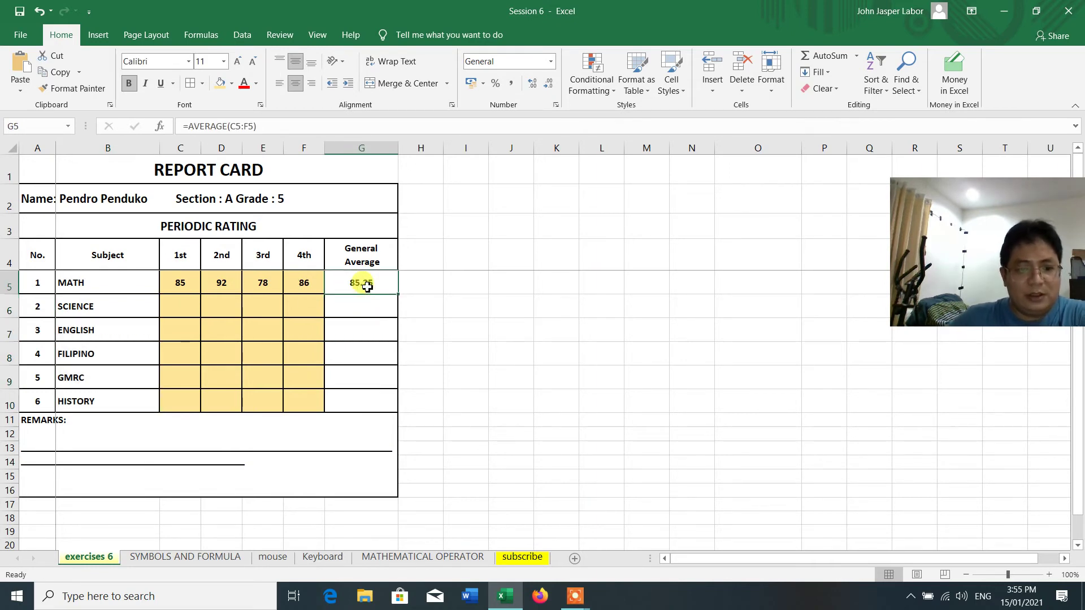
pyautogui.rightClick(367, 287)
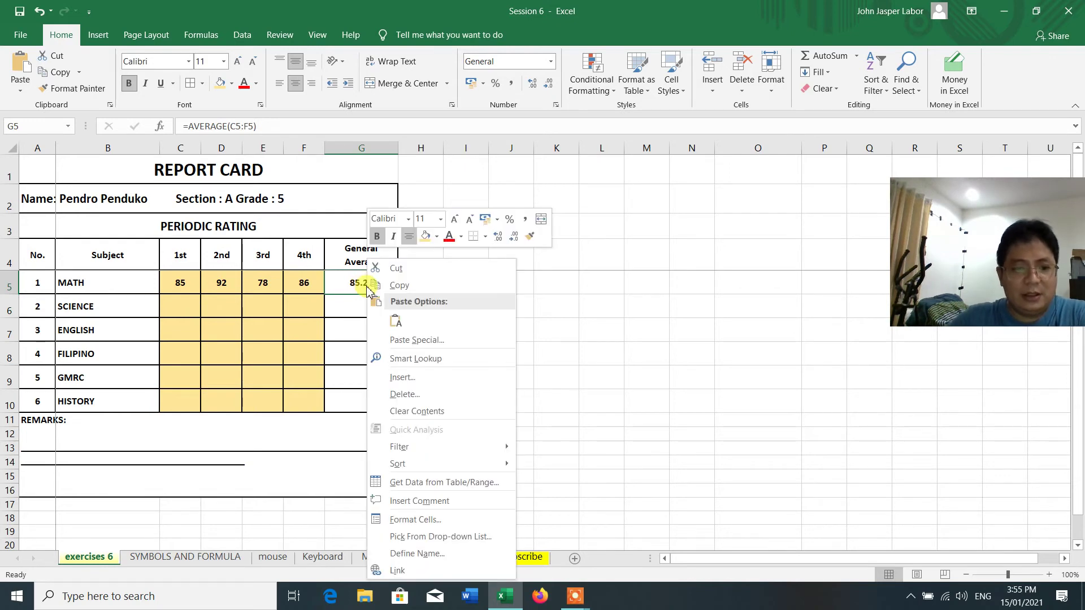
pyautogui.click(399, 286)
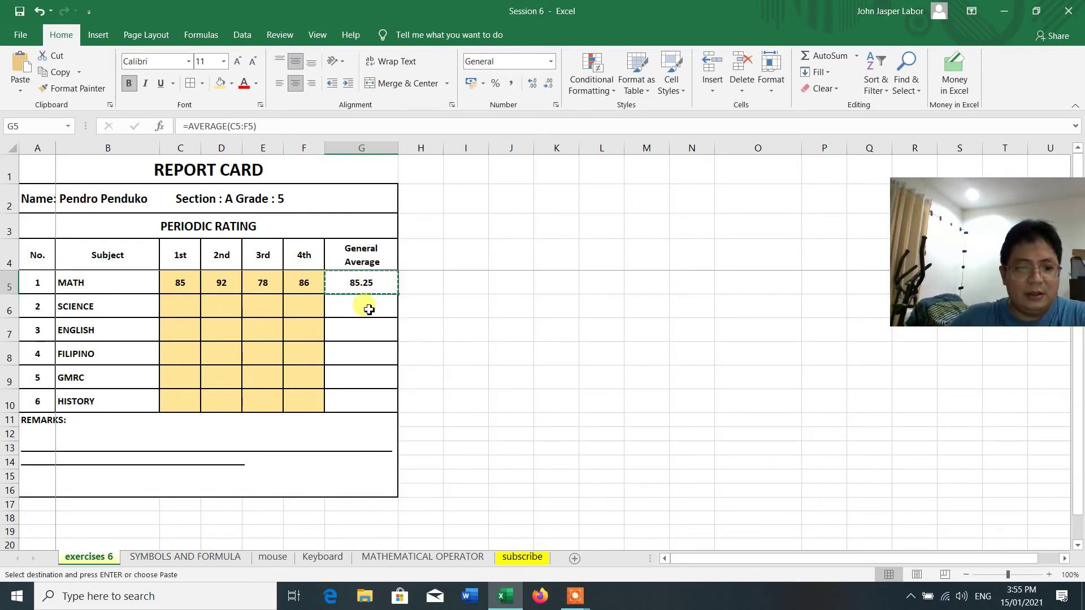
pyautogui.moveTo(368, 309); pyautogui.dragTo(368, 409)
pyautogui.press('Return')
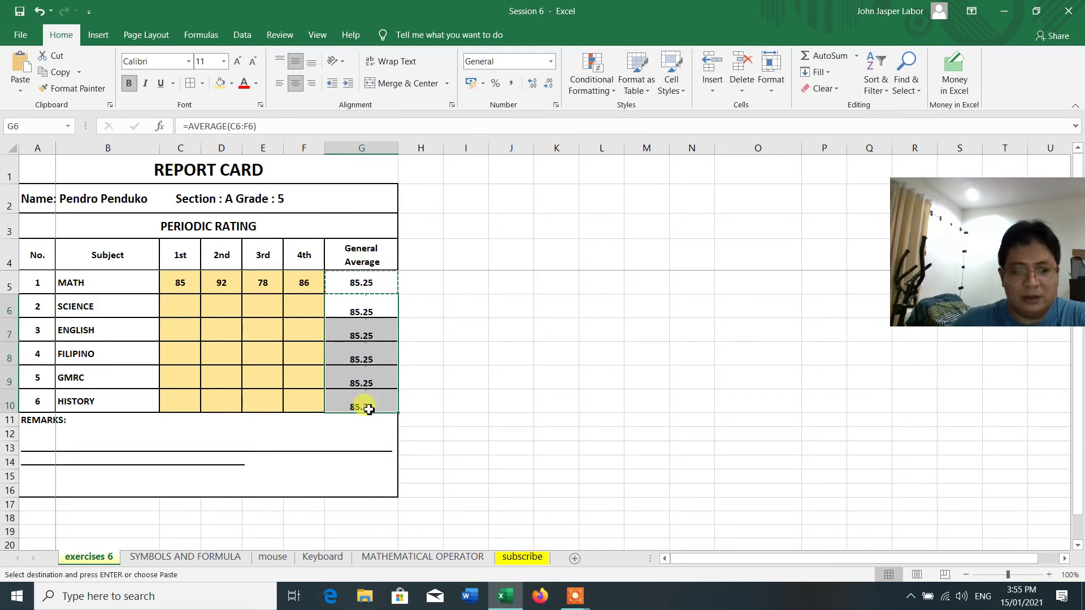
pyautogui.click(548, 329)
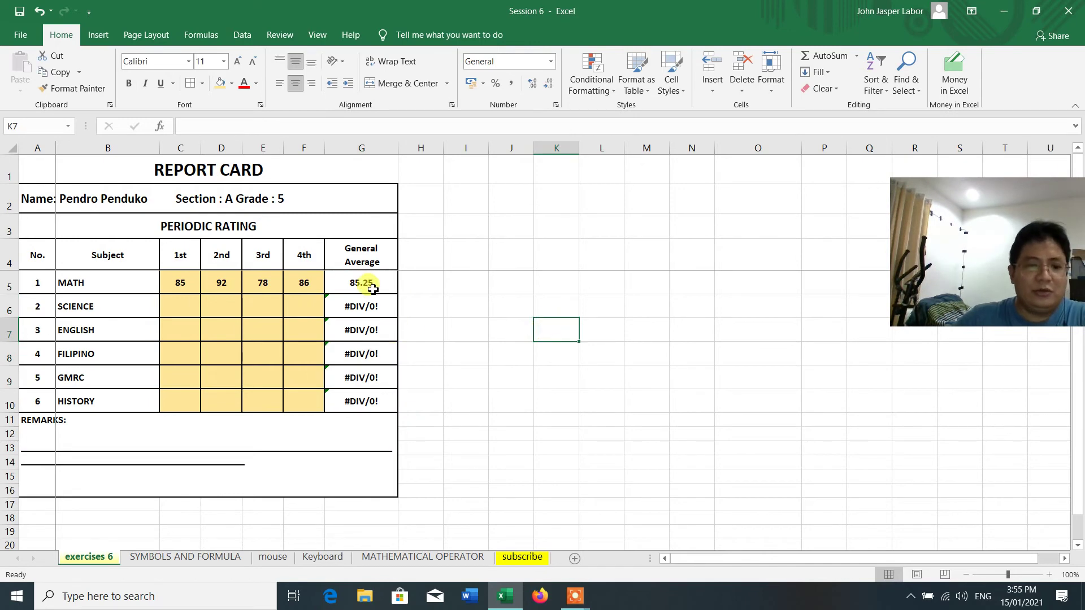
pyautogui.moveTo(358, 282); pyautogui.dragTo(369, 403)
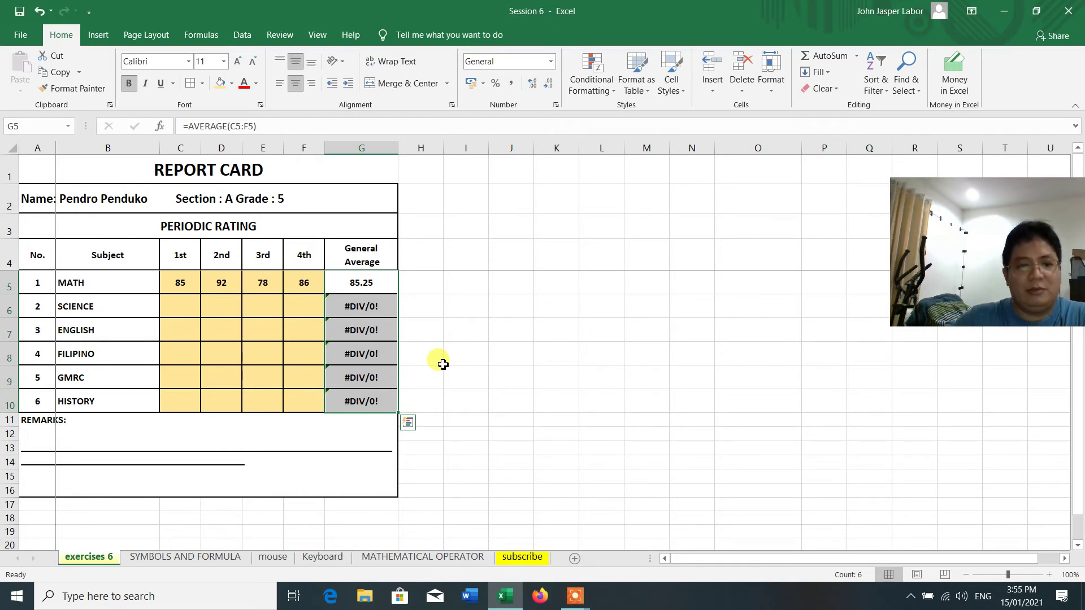
pyautogui.click(460, 338)
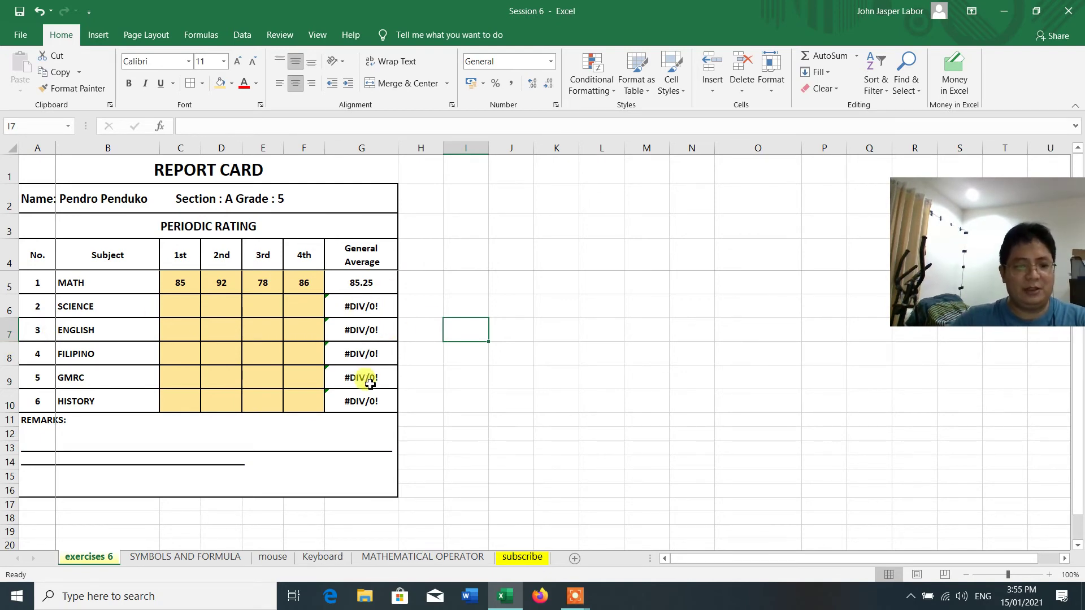
# Enter the SCIENCE periodic grades 88, 75, 86 and 95 for the 1st to 4th periods in C6 to F6
pyautogui.click(181, 304)
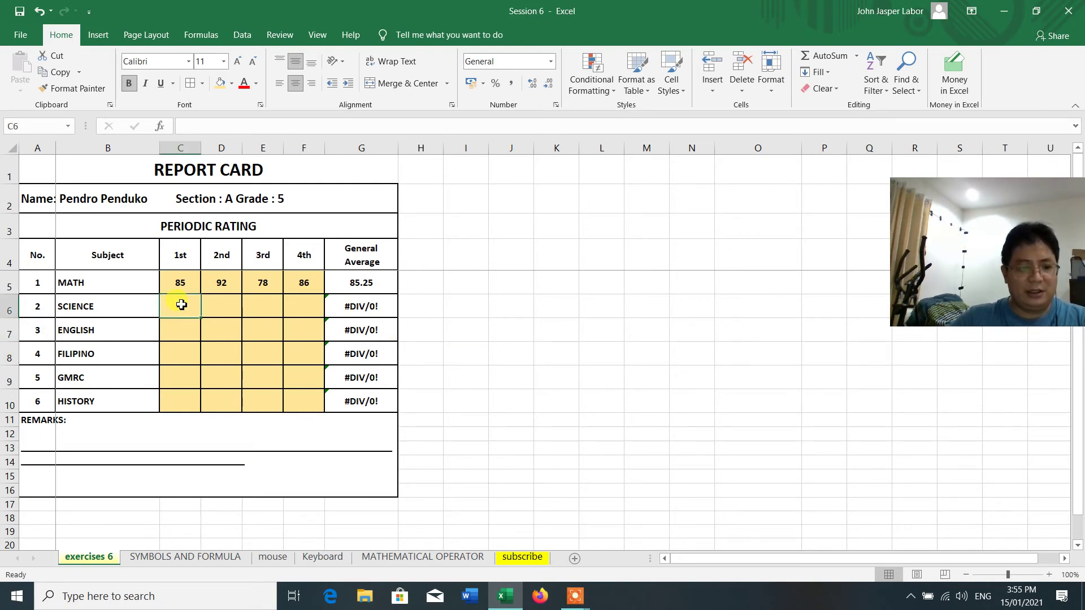
pyautogui.write('88')
pyautogui.press('Return')
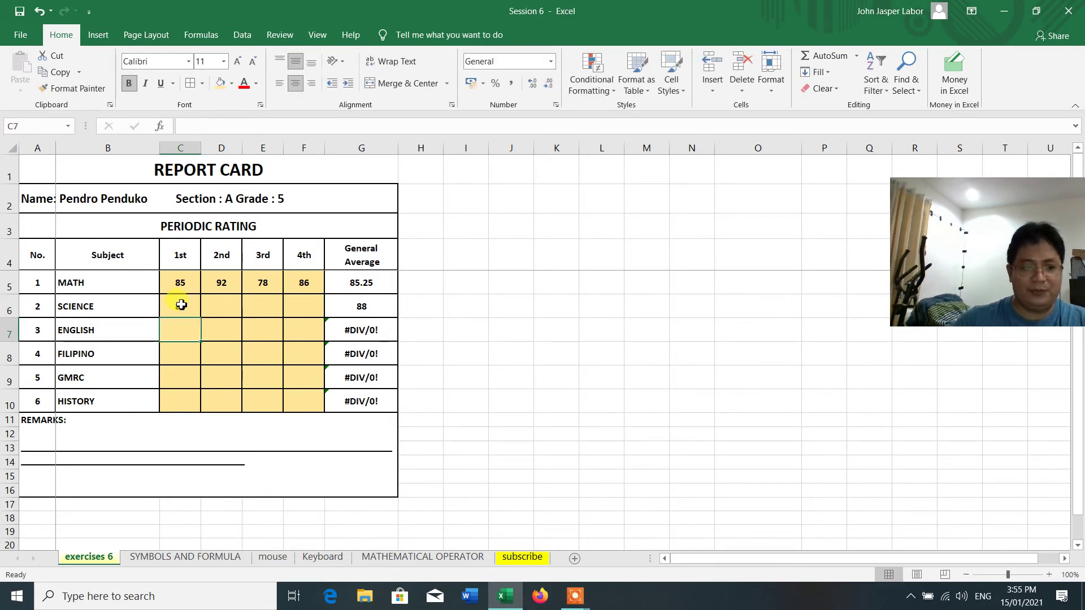
pyautogui.click(216, 305)
pyautogui.write('75')
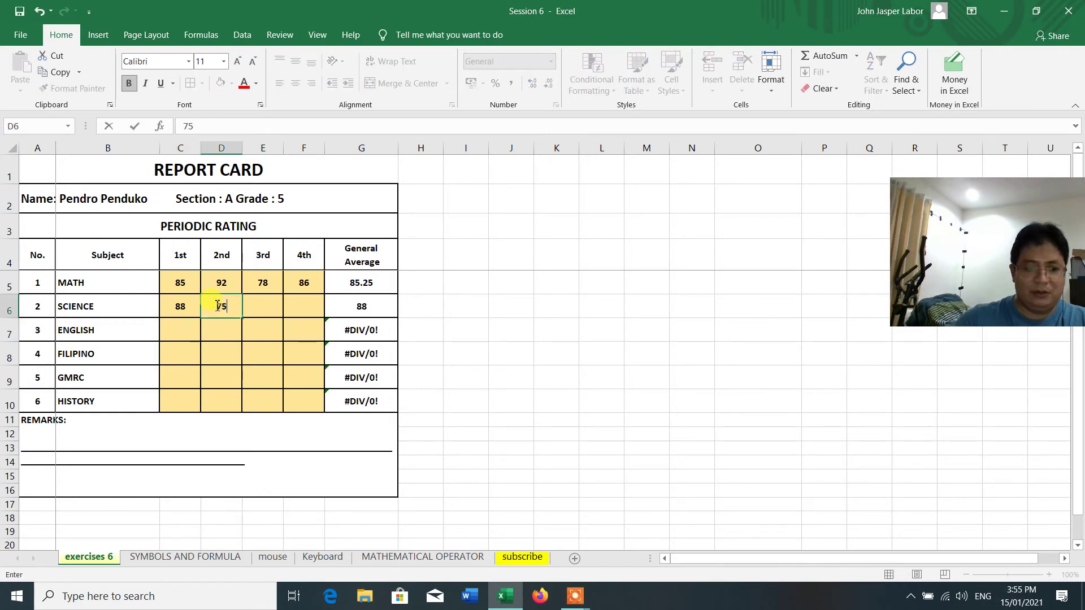
pyautogui.press('Return')
pyautogui.click(273, 309)
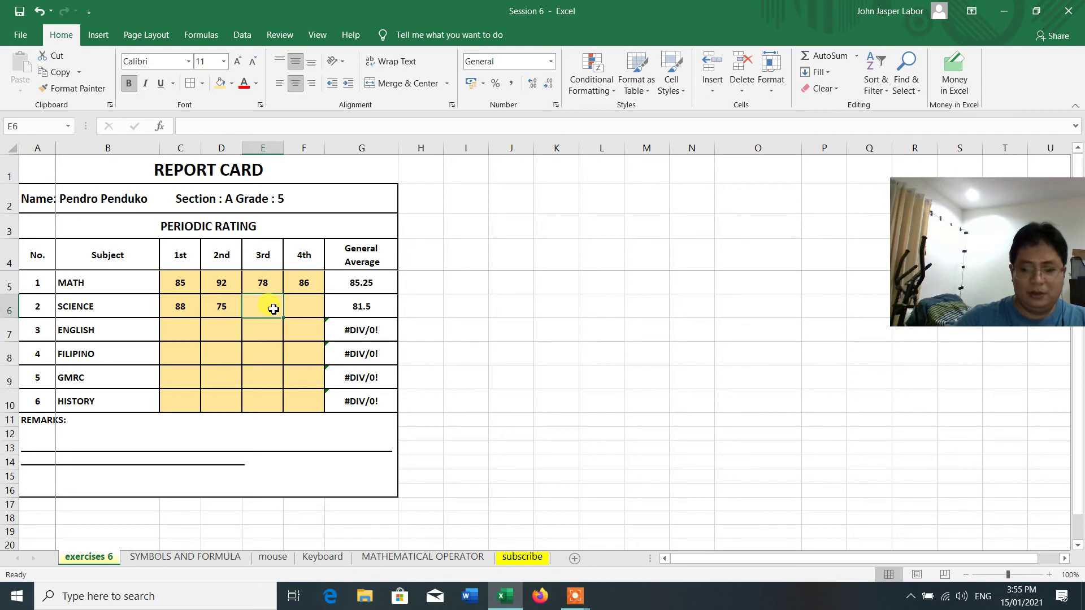
pyautogui.write('86')
pyautogui.press('Return')
pyautogui.click(313, 311)
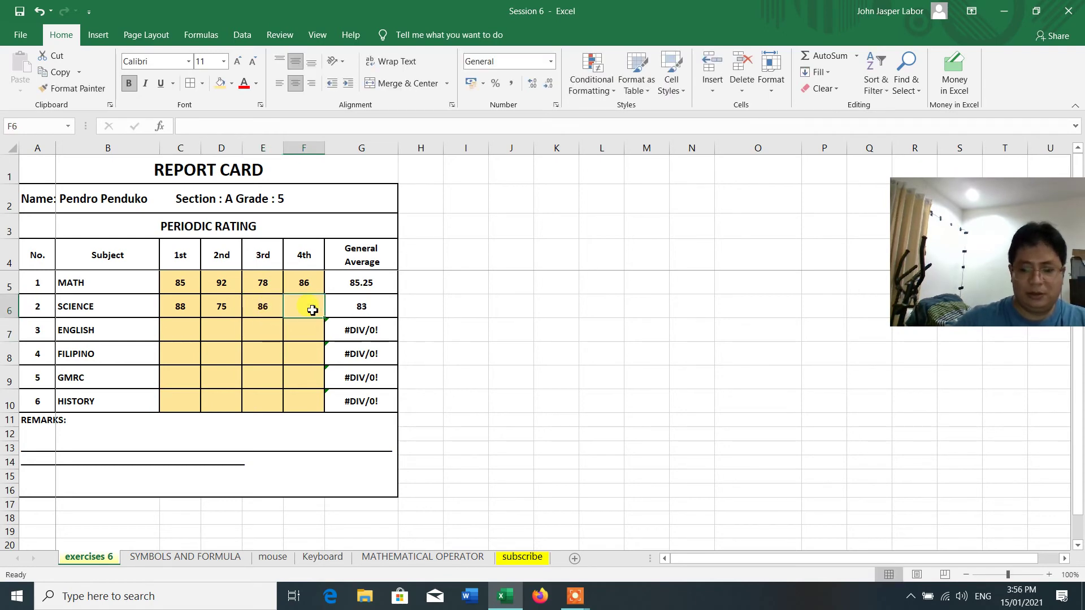
pyautogui.write('95')
pyautogui.press('Return')
# Enter the ENGLISH periodic grades 76, 81, 84 and 96 for the 1st to 4th periods in C7 to F7
pyautogui.click(192, 329)
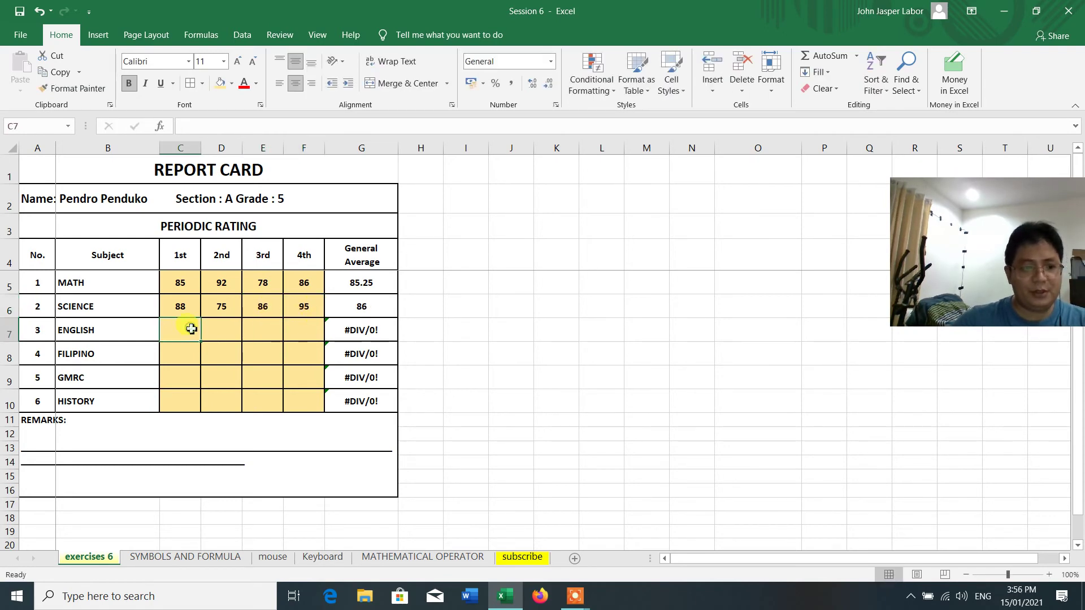
pyautogui.write('76')
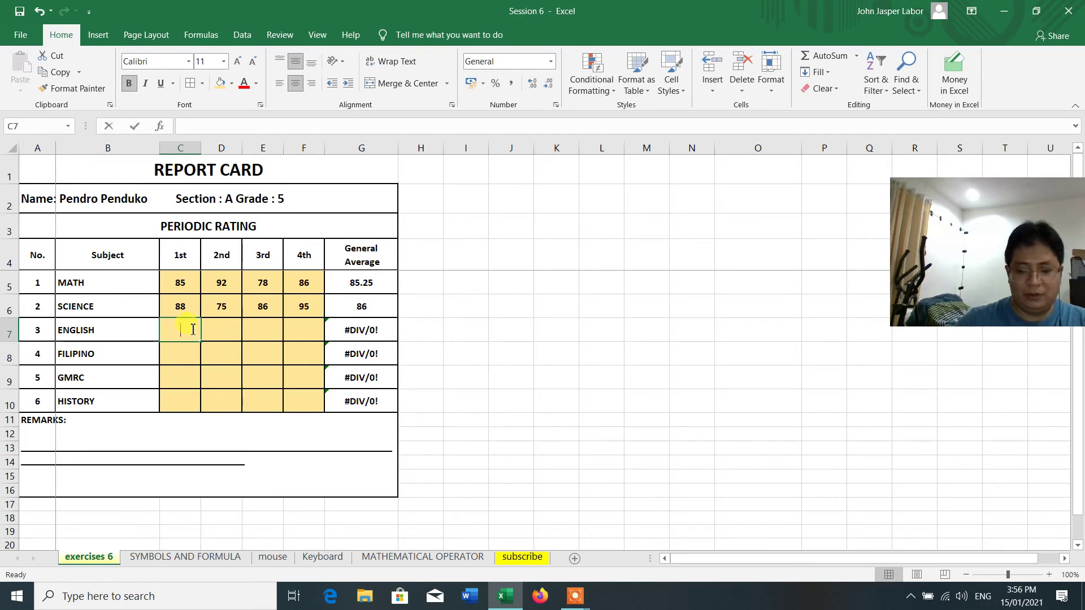
pyautogui.press('Return')
pyautogui.click(226, 329)
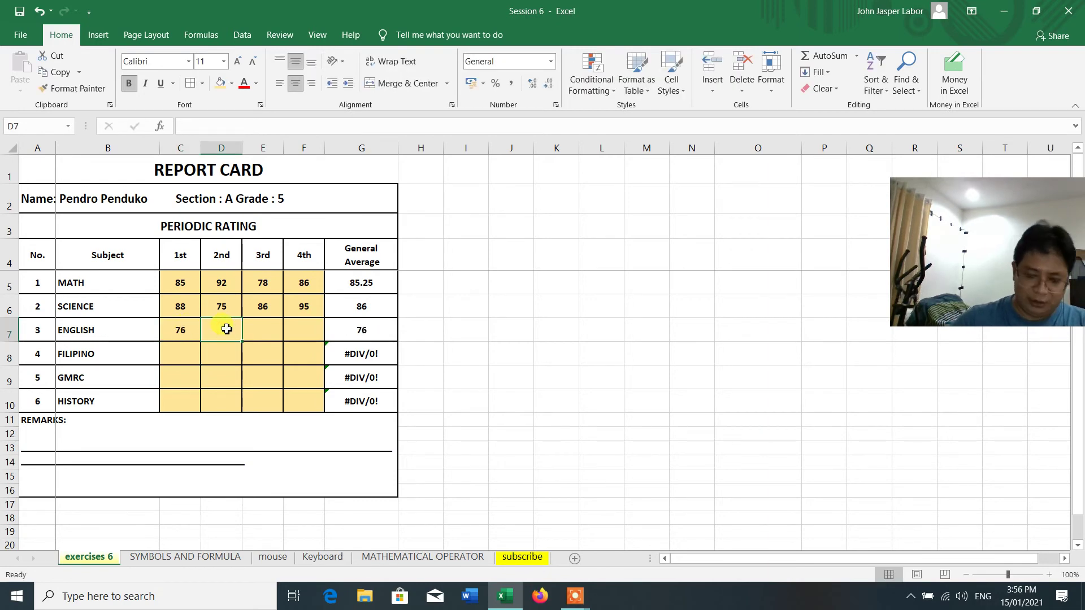
pyautogui.write('81')
pyautogui.press('Return')
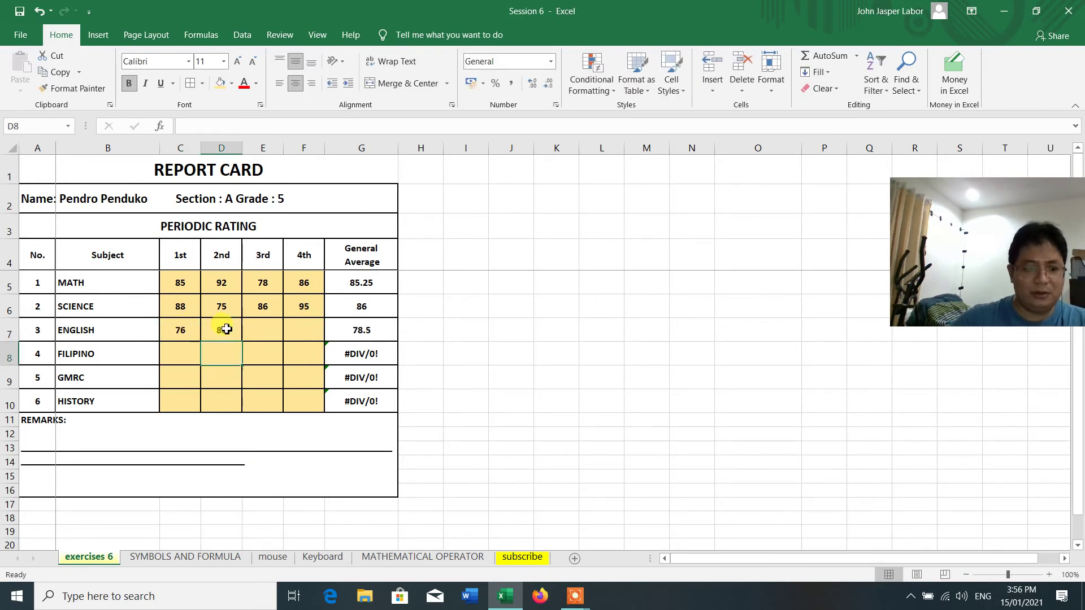
pyautogui.click(273, 334)
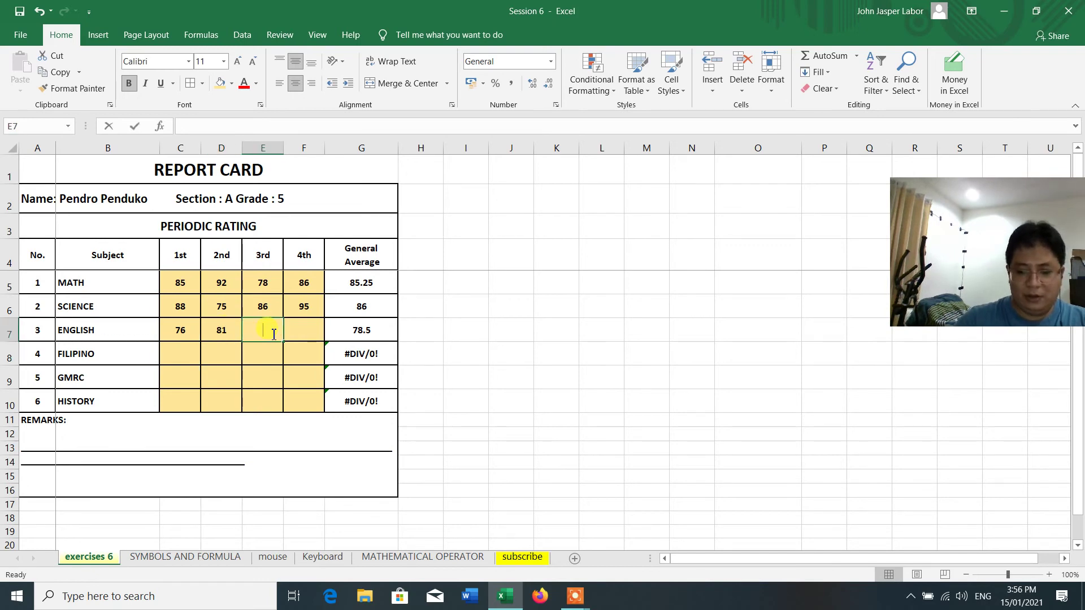
pyautogui.write('84')
pyautogui.press('Return')
pyautogui.click(314, 331)
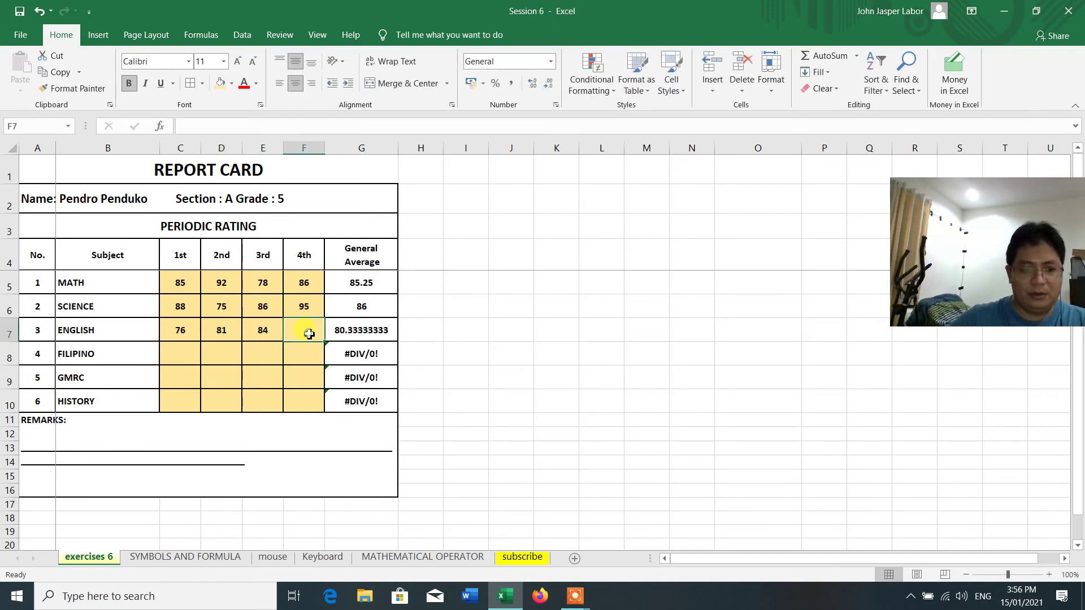
pyautogui.write('96')
pyautogui.press('Return')
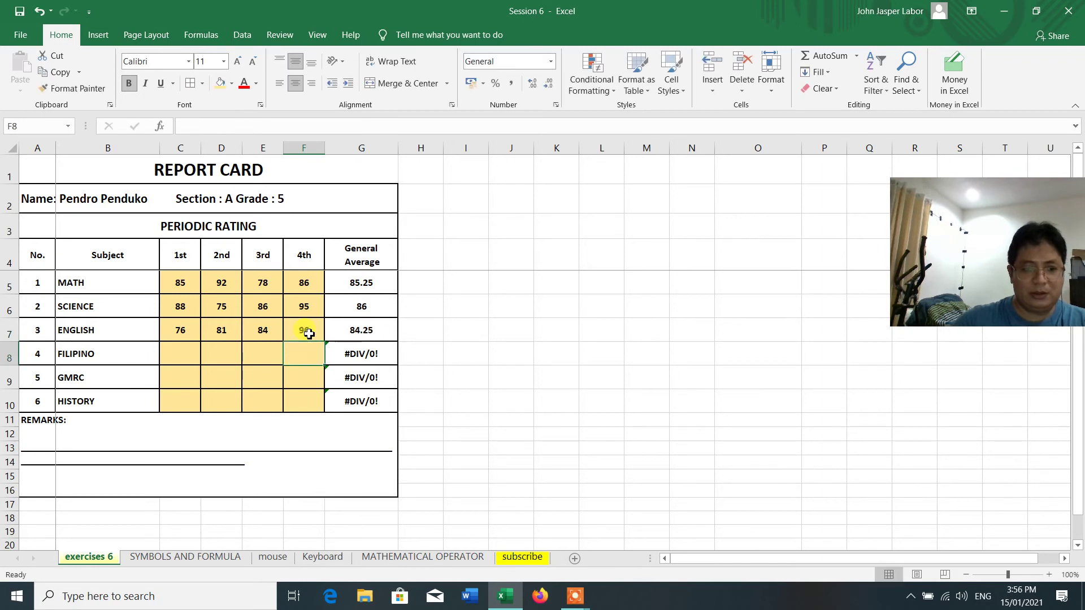
# Enter the FILIPINO periodic grades 79, 80, 74 and 92 for the 1st to 4th periods in C8 to F8
pyautogui.click(179, 357)
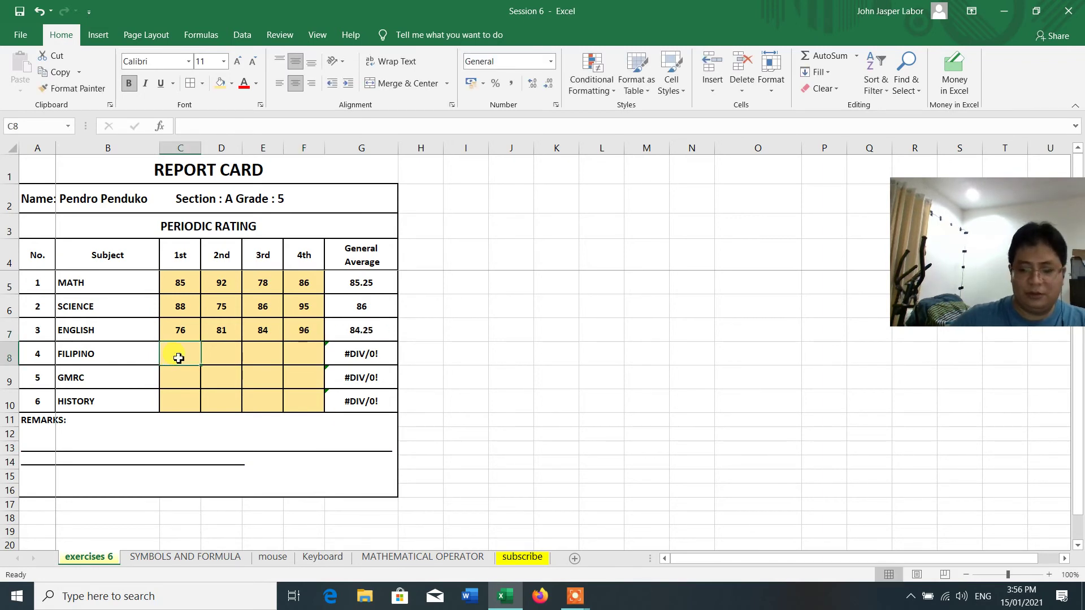
pyautogui.write('79')
pyautogui.click(213, 355)
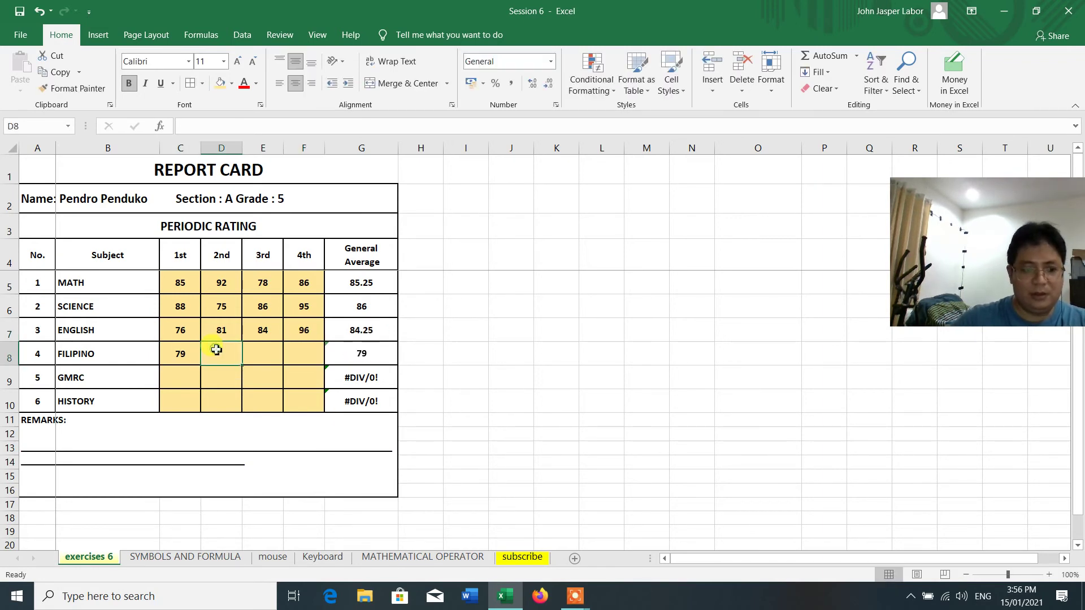
pyautogui.write('80')
pyautogui.click(272, 356)
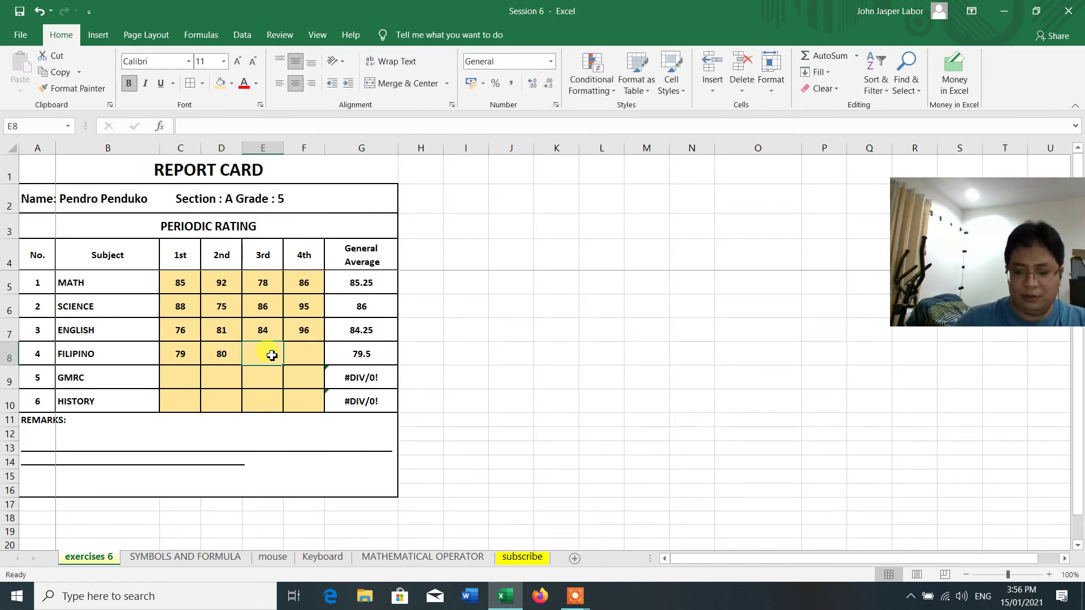
pyautogui.write('7')
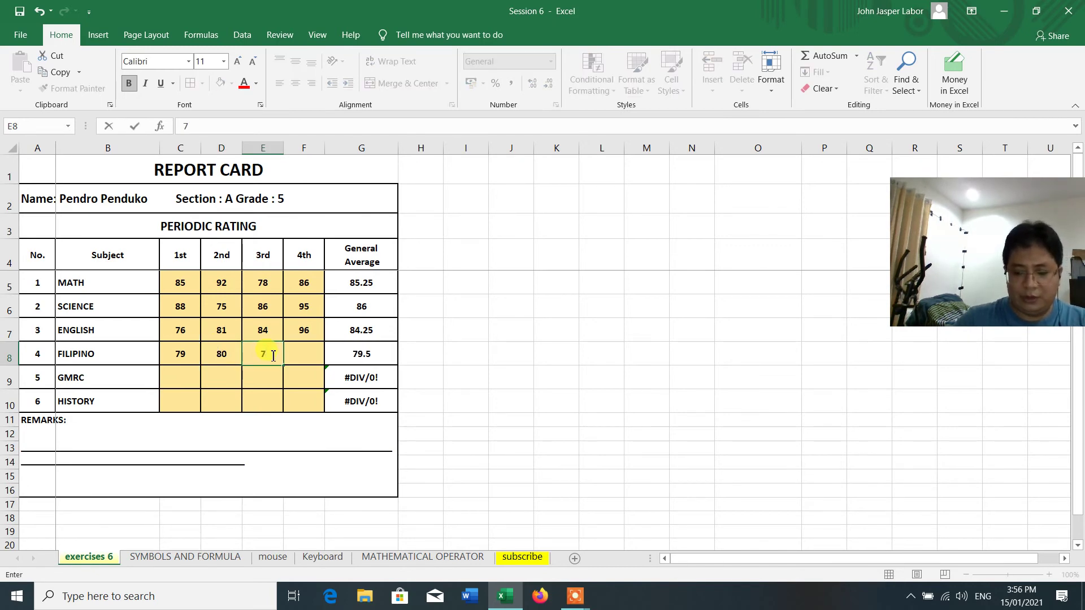
pyautogui.write('4')
pyautogui.press('Return')
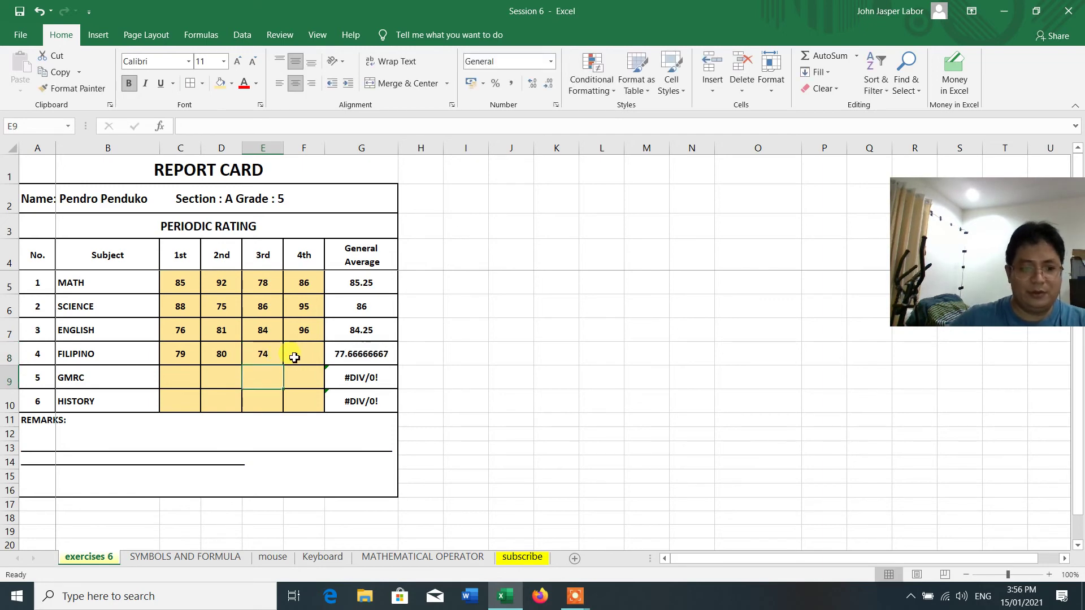
pyautogui.click(295, 358)
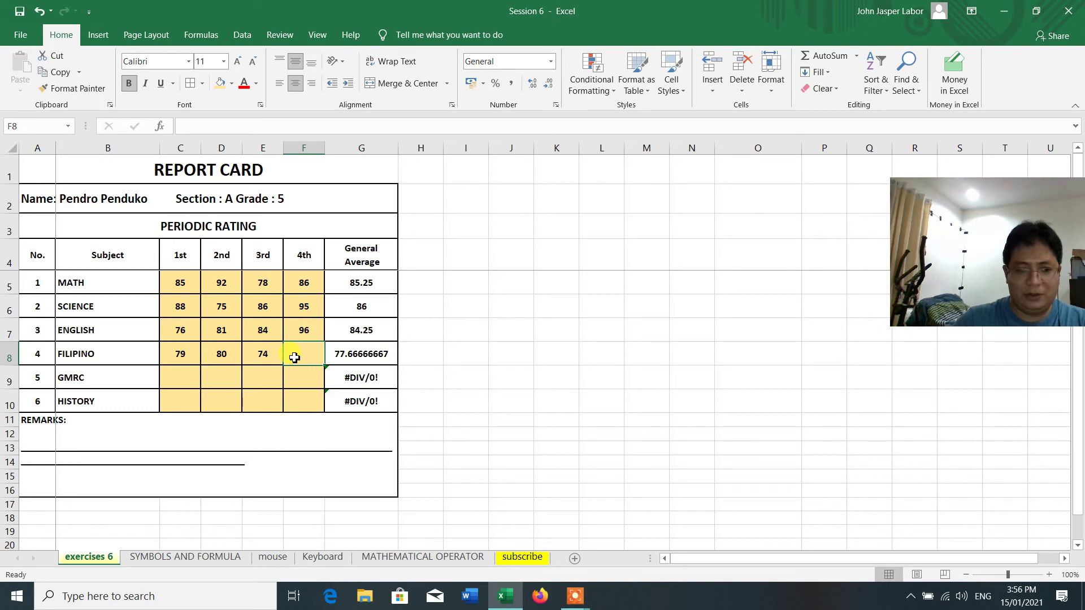
pyautogui.write('92')
pyautogui.press('Return')
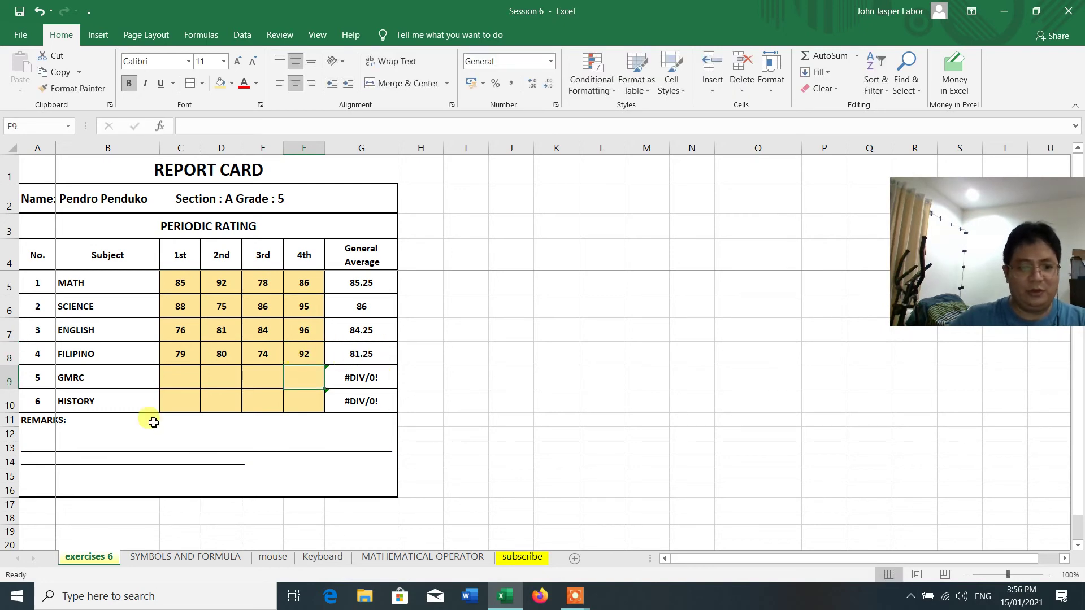
# Enter the GMRC periodic grades 85, 79, 88 and 90 for the 1st to 4th periods in C9 to F9
pyautogui.click(177, 375)
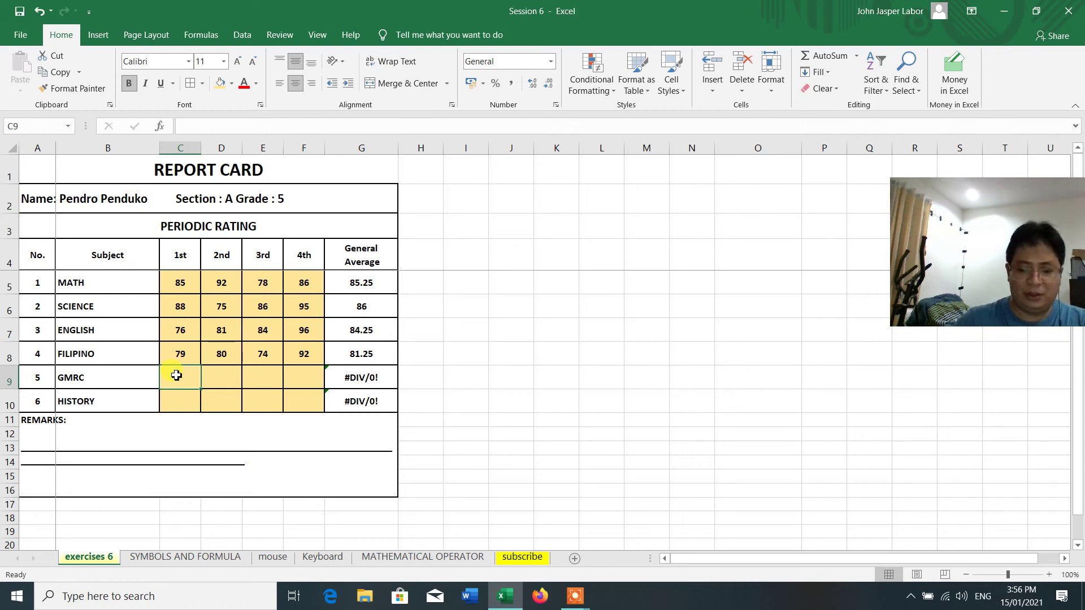
pyautogui.write('85')
pyautogui.press('Return')
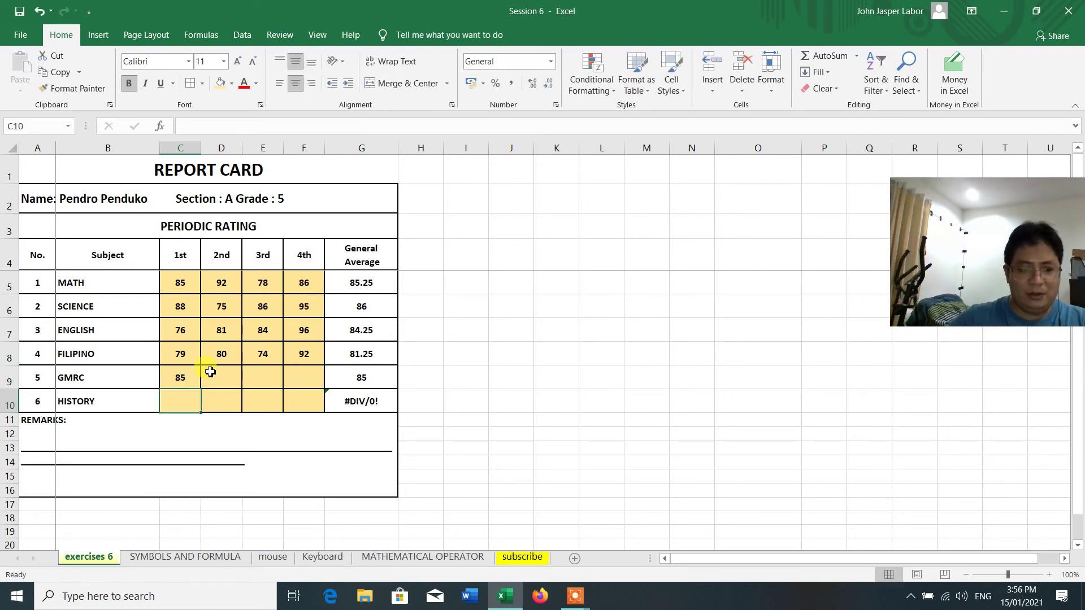
pyautogui.click(225, 381)
pyautogui.write('79')
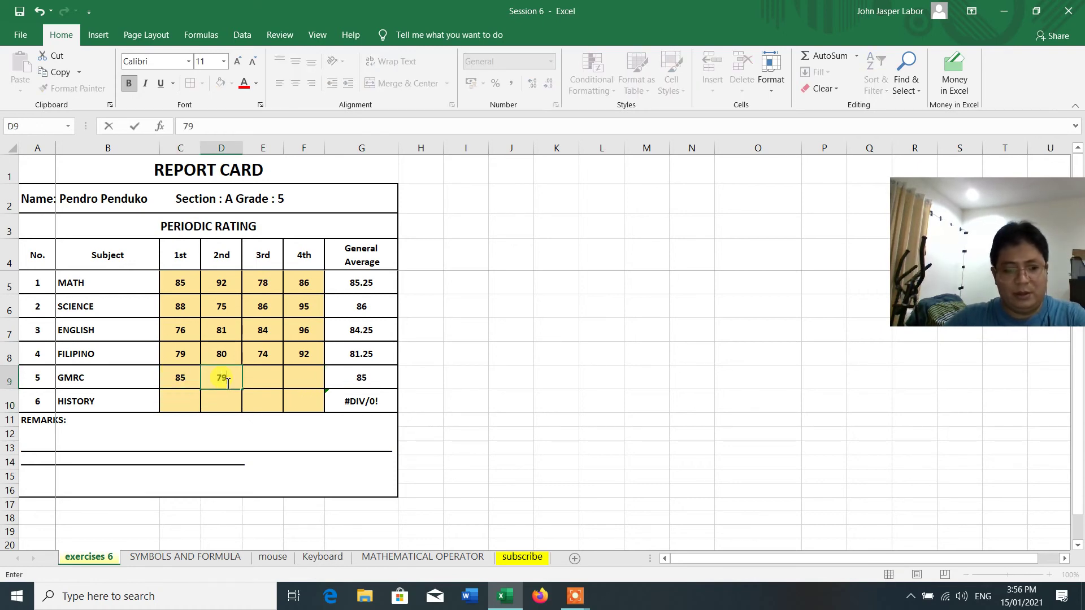
pyautogui.click(271, 379)
pyautogui.write('88')
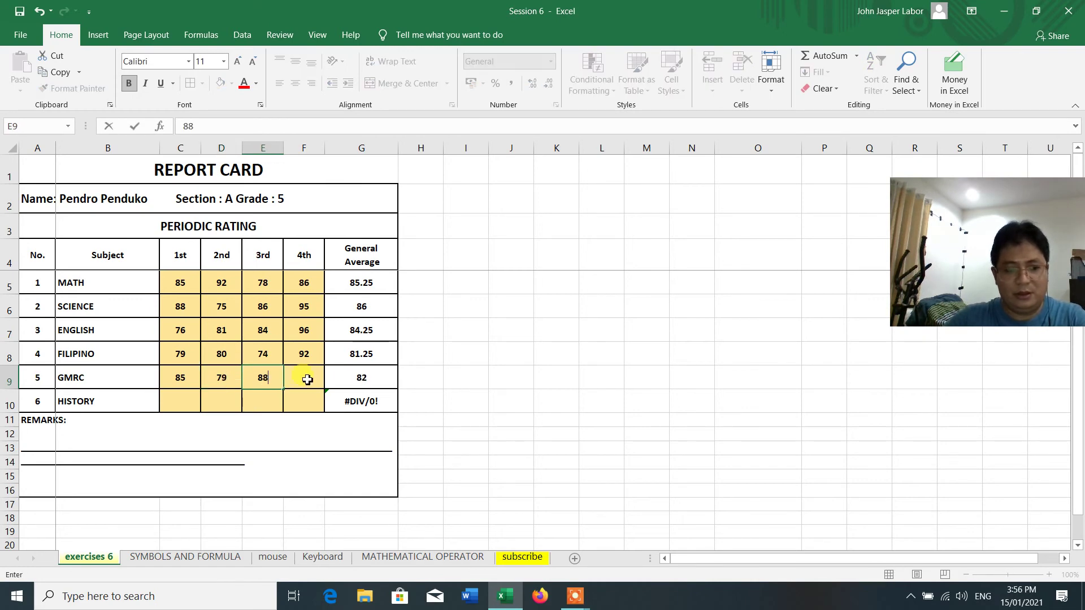
pyautogui.click(311, 376)
pyautogui.write('90')
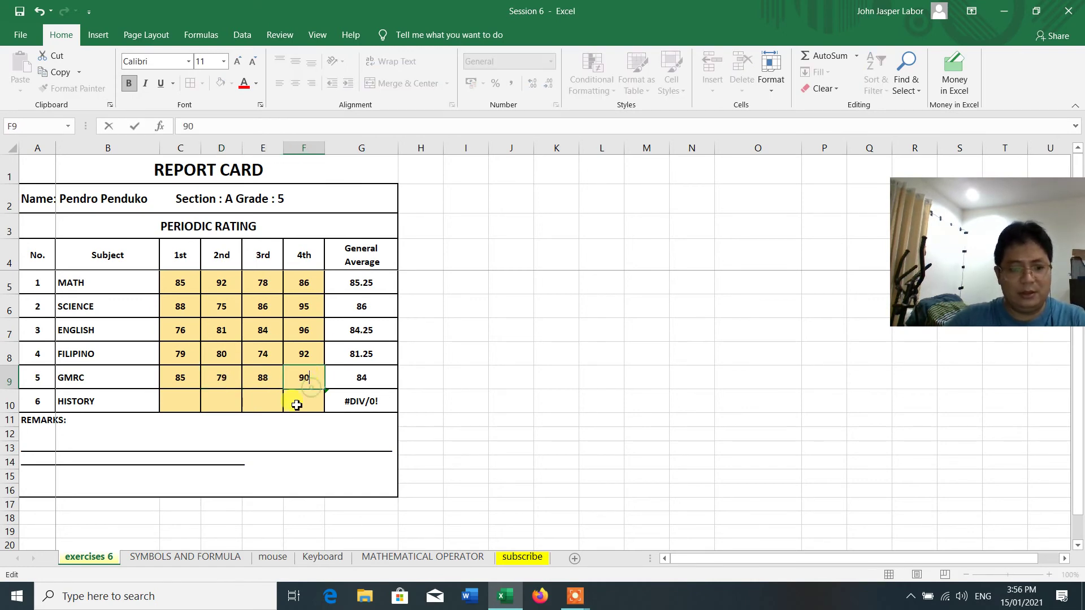
pyautogui.press('Return')
# Enter the HISTORY periodic grades 79, 87, 88 and 91 for the 1st to 4th periods in C10 to F10
pyautogui.click(189, 399)
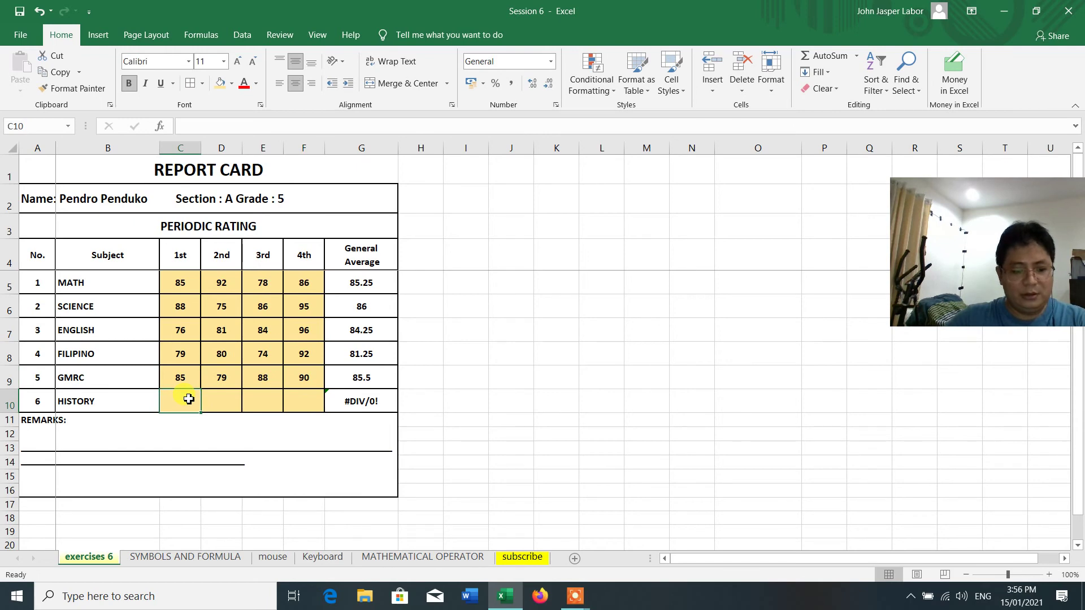
pyautogui.write('79')
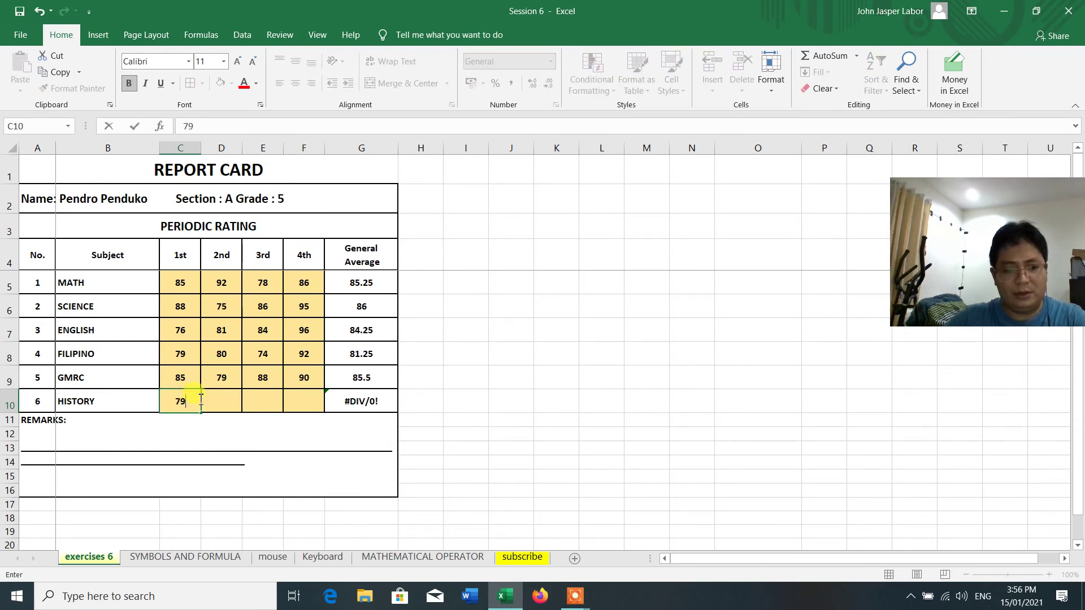
pyautogui.click(235, 403)
pyautogui.write('87')
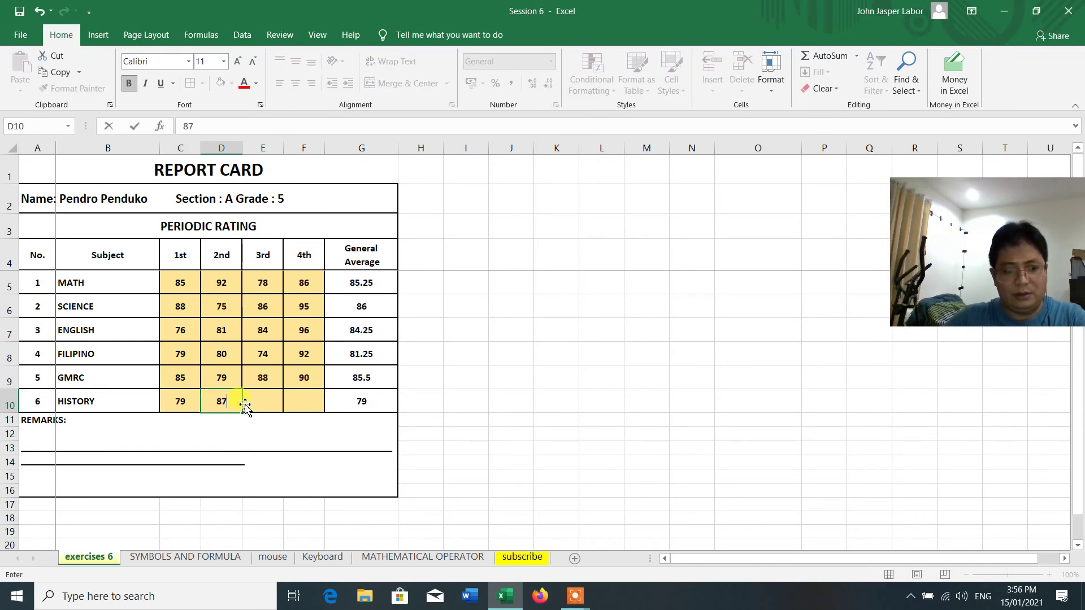
pyautogui.click(264, 402)
pyautogui.write('88')
pyautogui.click(302, 405)
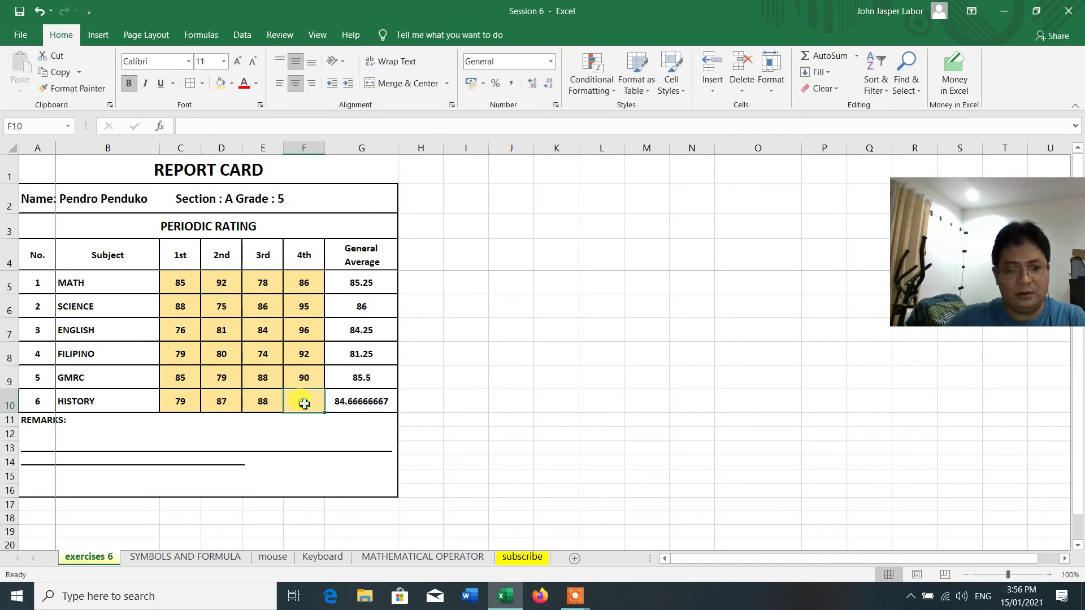
pyautogui.write('91')
pyautogui.press('Return')
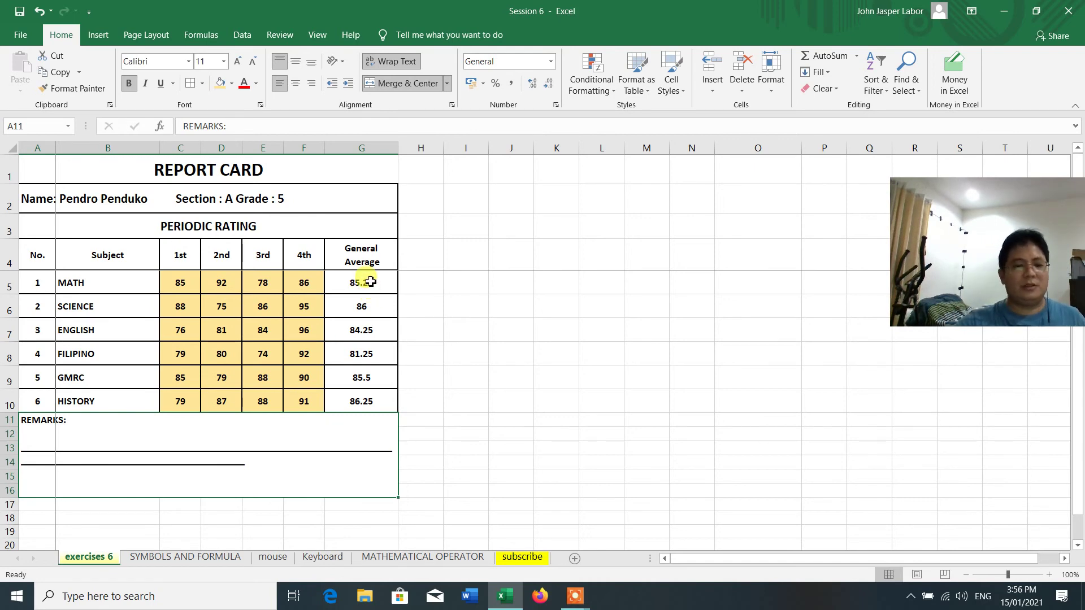
# Format the general averages in G5 to G10 to show two decimal places
pyautogui.moveTo(367, 283); pyautogui.dragTo(363, 393)
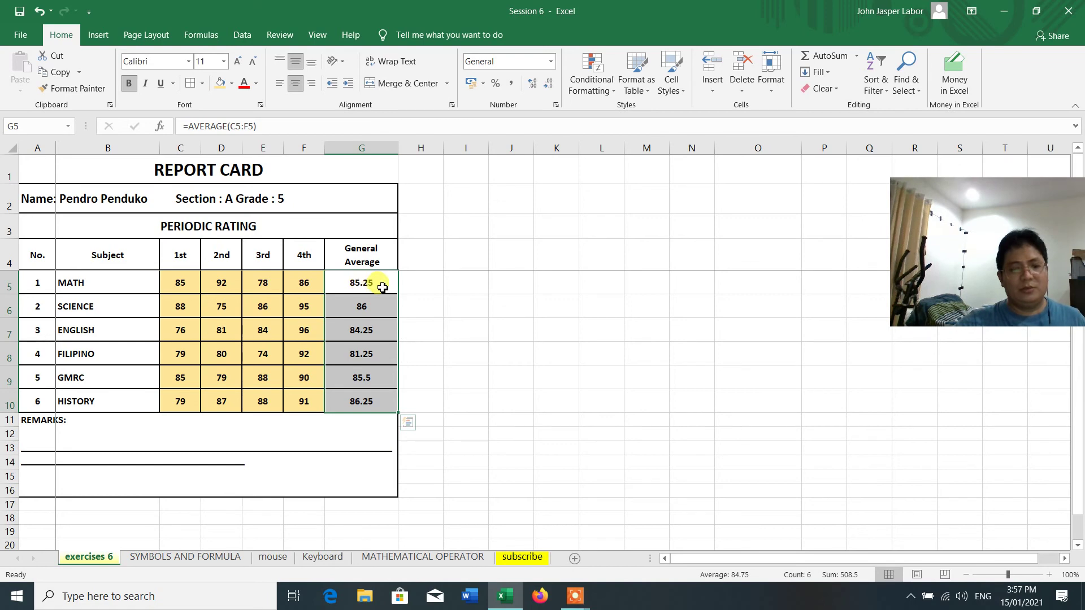
pyautogui.click(373, 306)
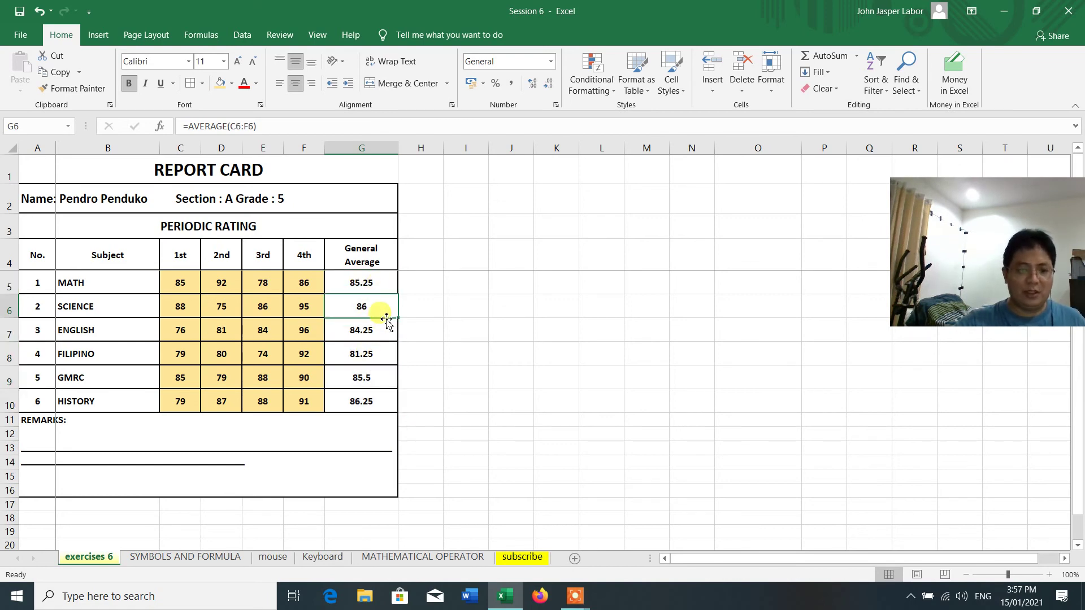
pyautogui.click(363, 283)
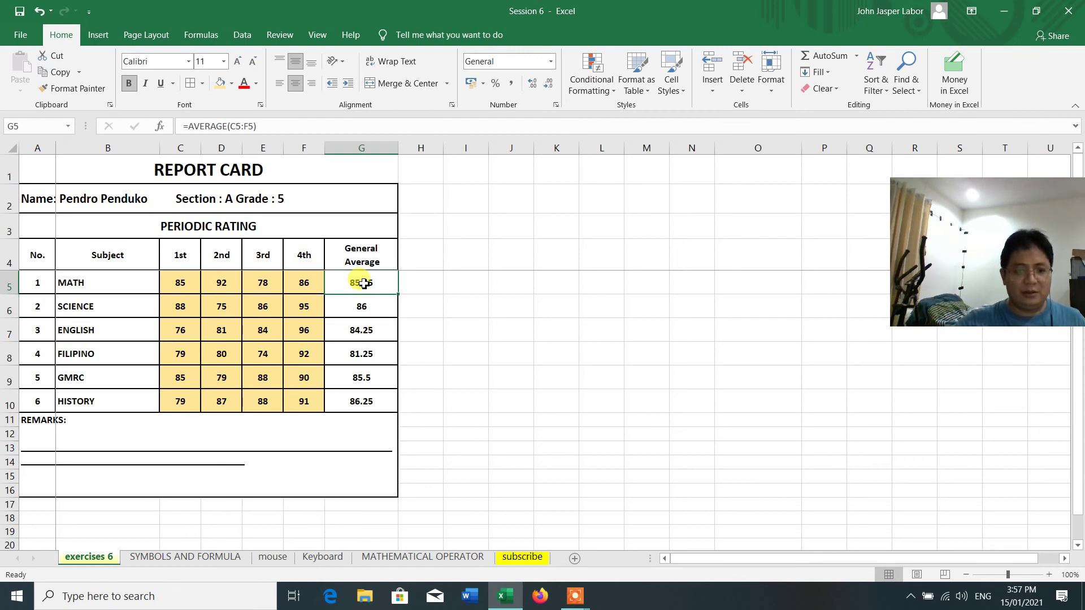
pyautogui.moveTo(363, 283); pyautogui.dragTo(365, 403)
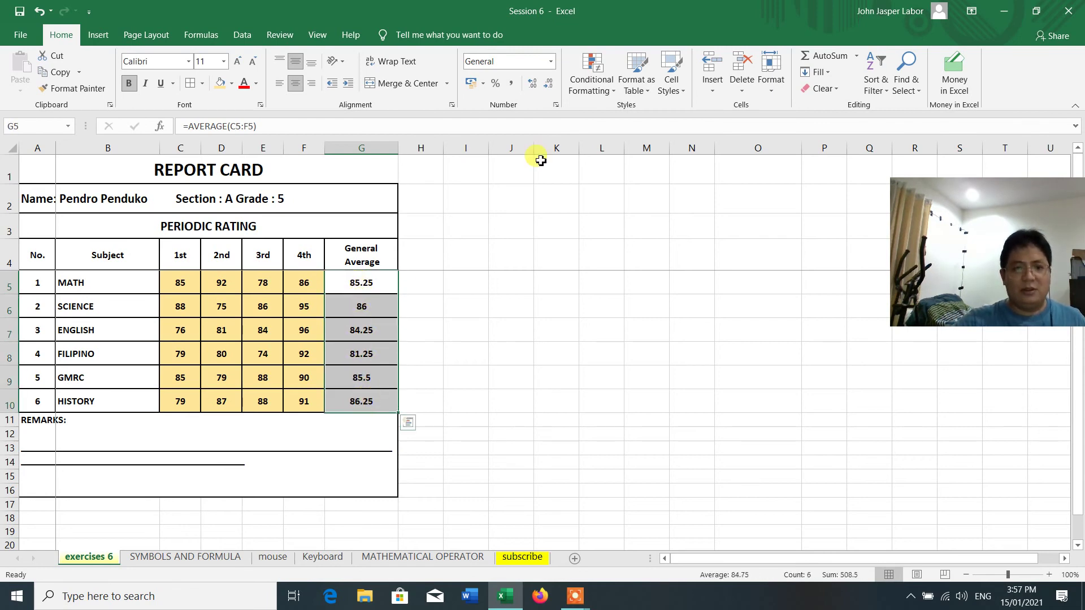
pyautogui.click(535, 86)
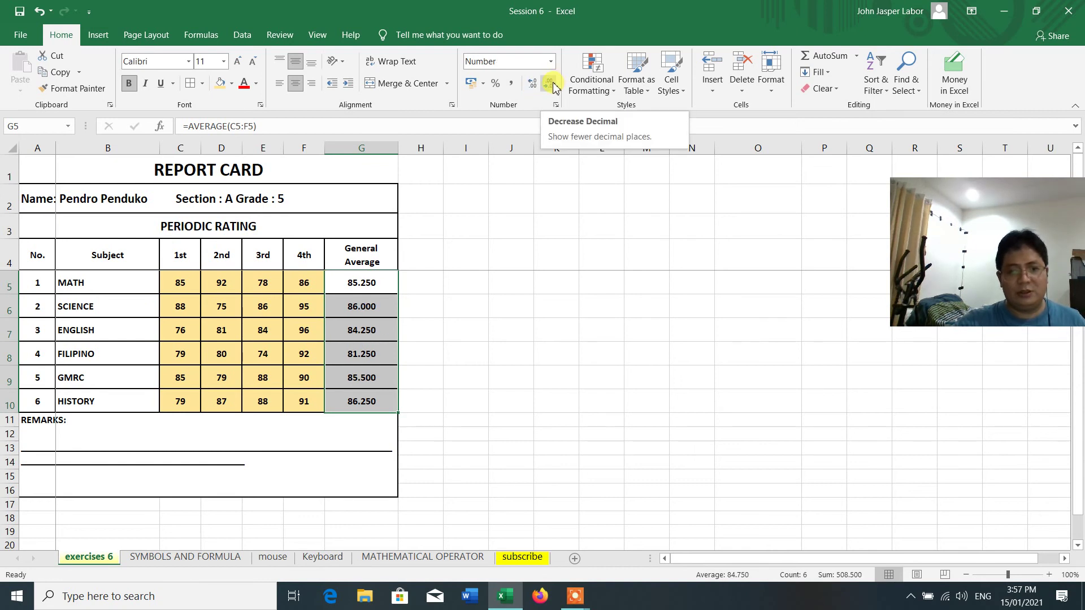
pyautogui.click(551, 84)
pyautogui.click(403, 472)
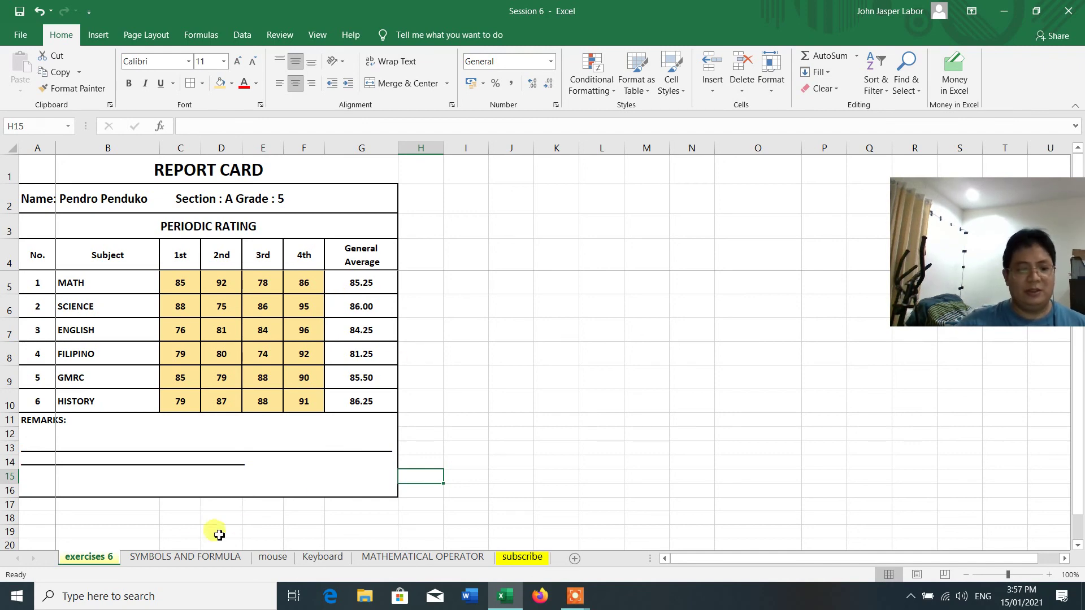
# Review the AVERAGE formula syntax on the SYMBOLS AND FORMULA sheet and return to the exercises 6 sheet
pyautogui.click(190, 562)
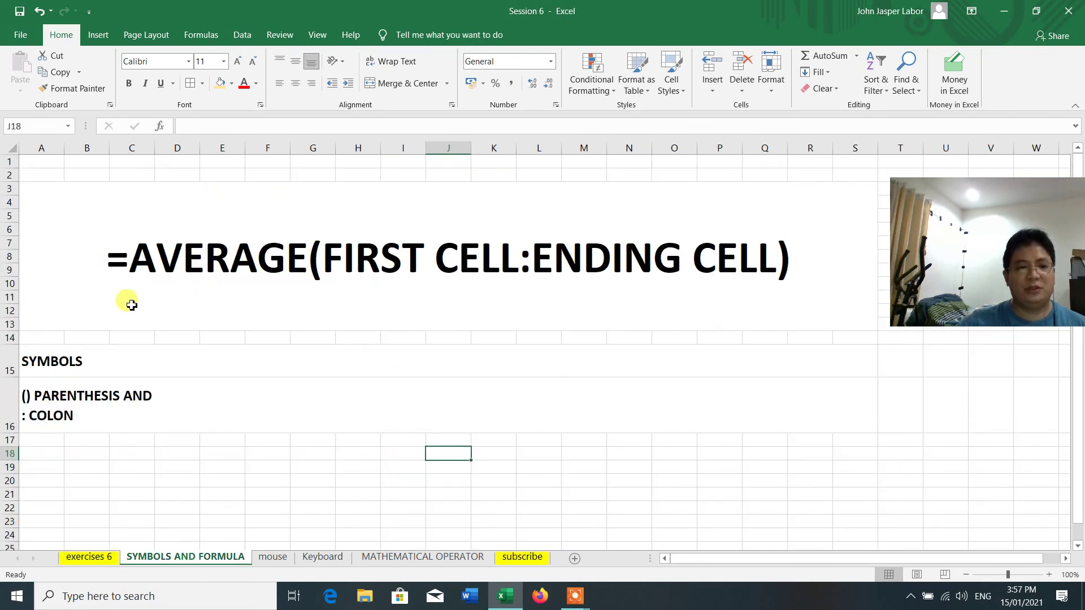
pyautogui.click(90, 558)
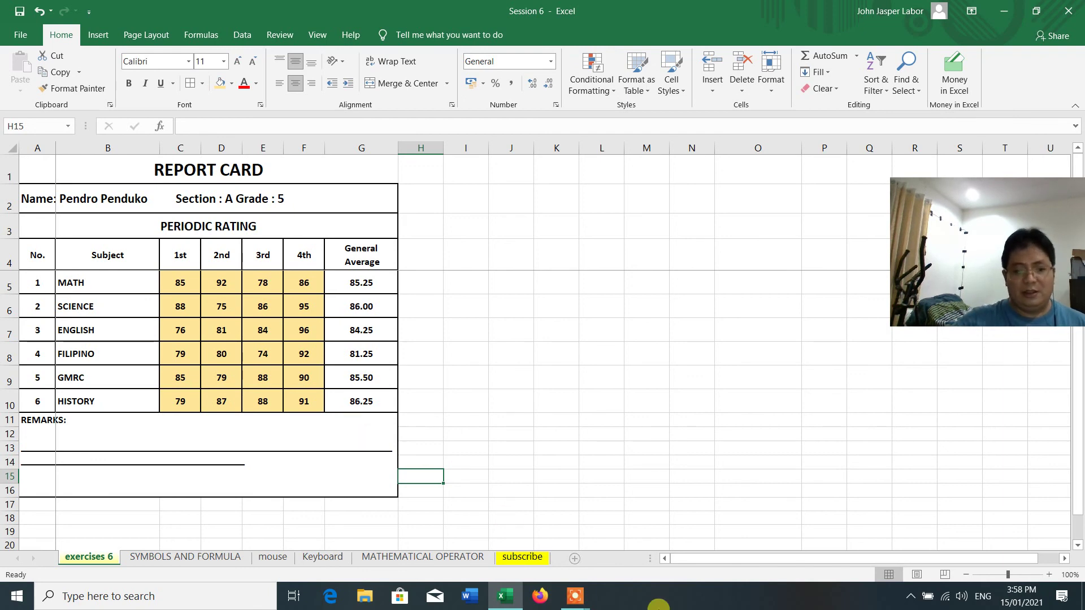
pyautogui.moveTo(583, 604)
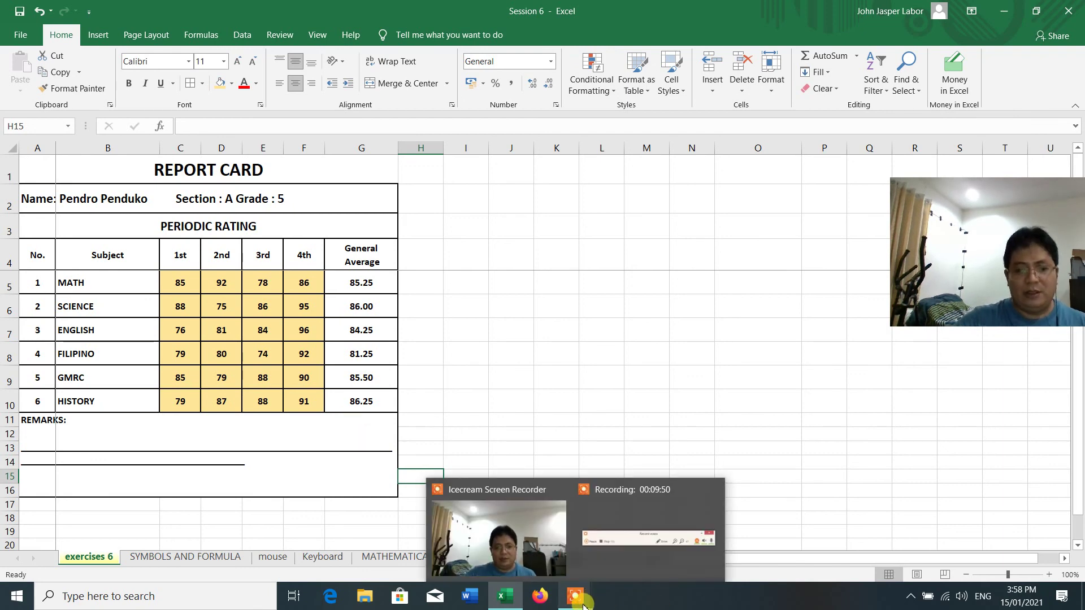
pyautogui.click(603, 534)
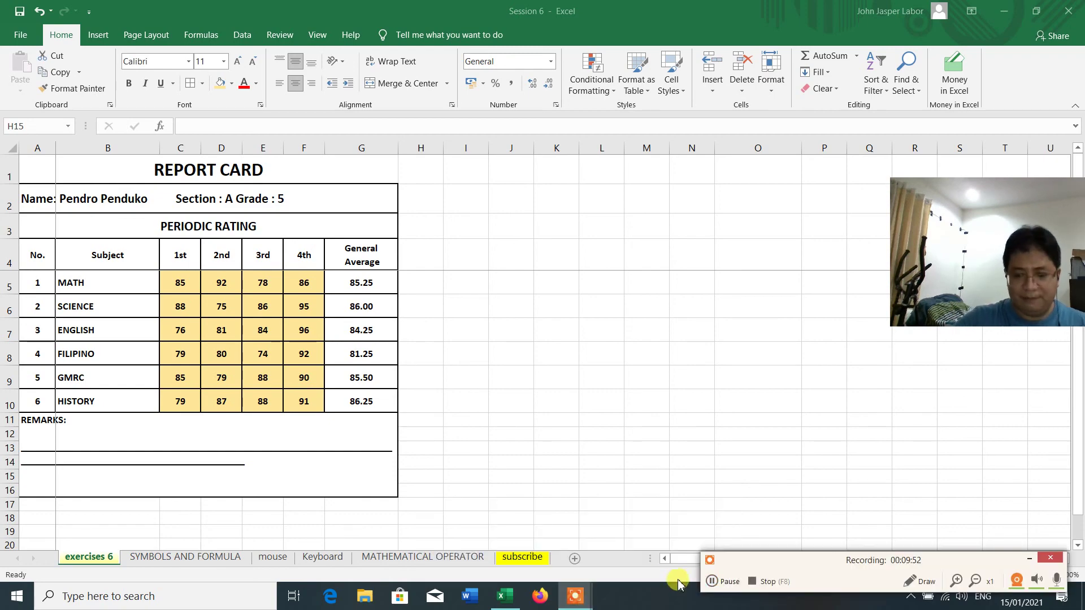